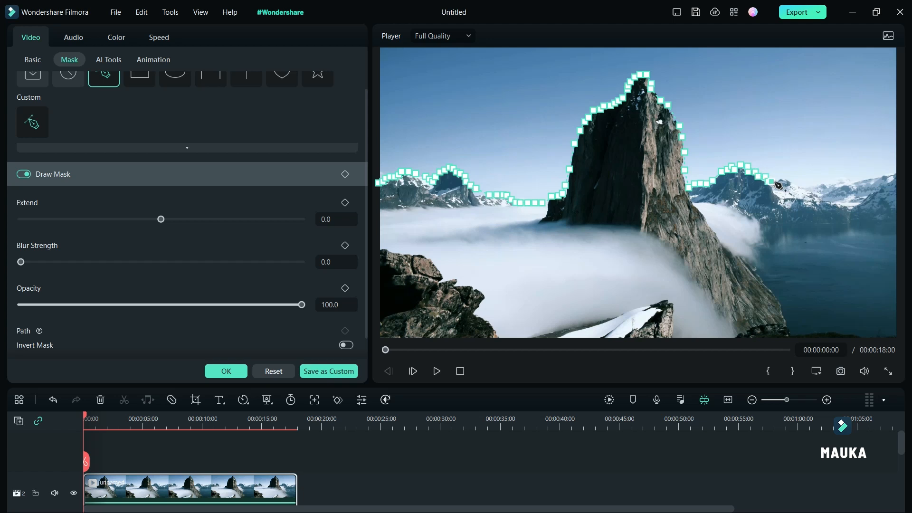
Finish the drawn mask along the far ridge and around the frame's lower corners, and set its blur strength to 13.1
{"action": "left_click", "coordinate": [897, 175]}
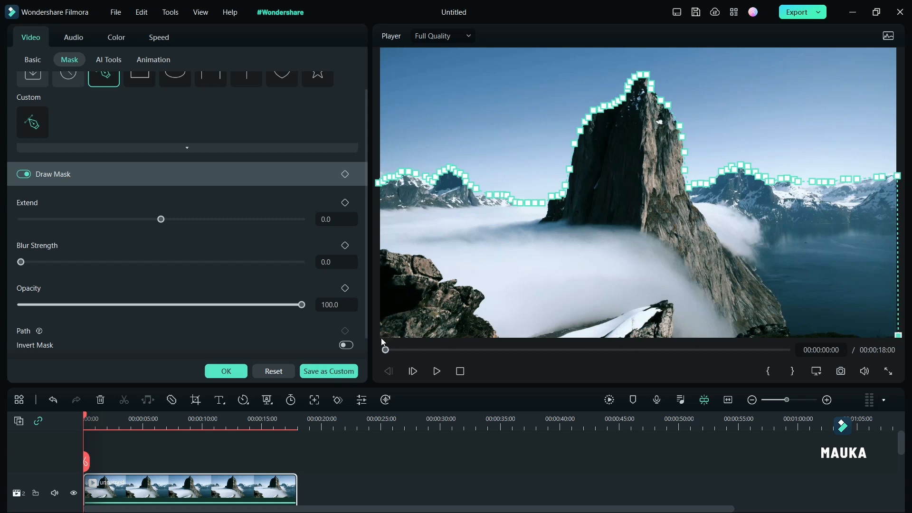
{"action": "left_click", "coordinate": [379, 183]}
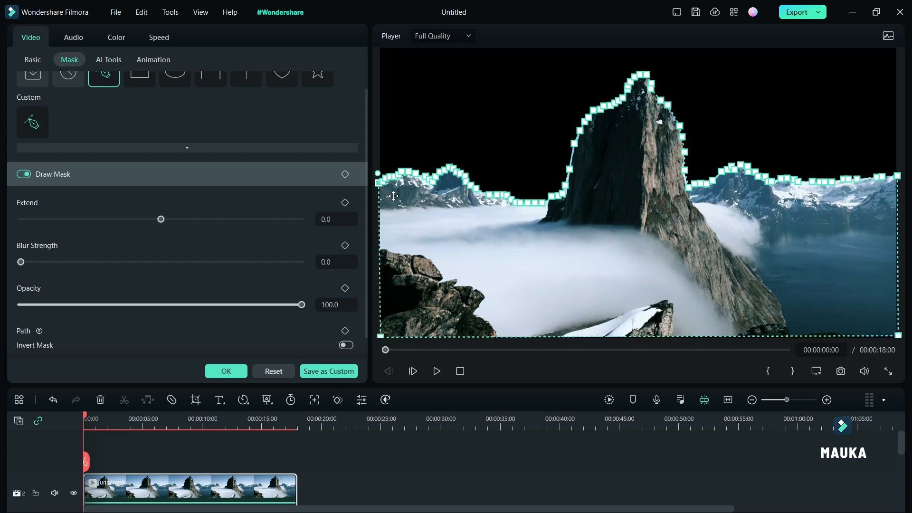
{"action": "left_click_drag", "start_coordinate": [21, 263], "coordinate": [56, 263]}
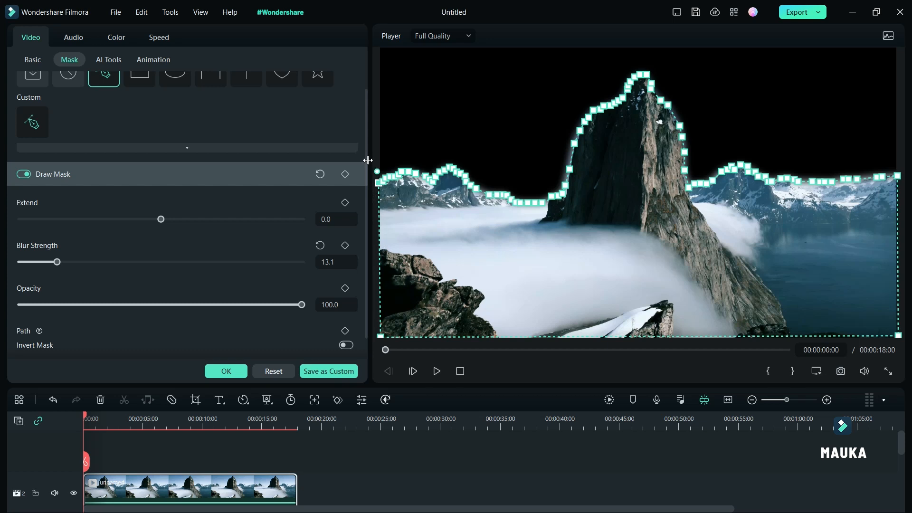
Enlarge the timeline area, add the red sunset sky footage beneath the mountain clip and trim it to the mountain clip's length
{"action": "left_click_drag", "start_coordinate": [369, 160], "coordinate": [442, 152]}
{"action": "left_click_drag", "start_coordinate": [421, 386], "coordinate": [421, 257]}
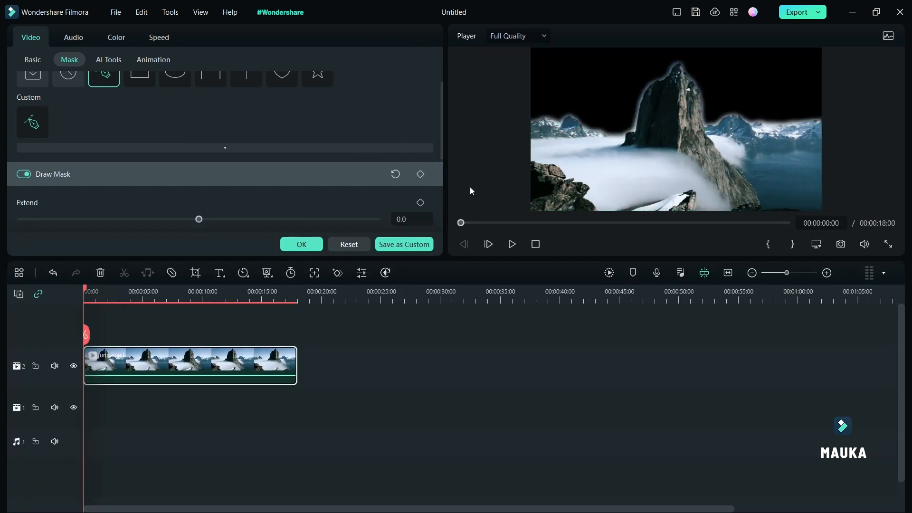
{"action": "left_click", "coordinate": [348, 308]}
{"action": "left_click_drag", "start_coordinate": [380, 143], "coordinate": [110, 416]}
{"action": "left_click_drag", "start_coordinate": [494, 403], "coordinate": [297, 407]}
{"action": "left_click_drag", "start_coordinate": [89, 295], "coordinate": [118, 295]}
Set the mountain clip's mask blur strength to 22.5 and apply the mask
{"action": "double_click", "coordinate": [151, 365]}
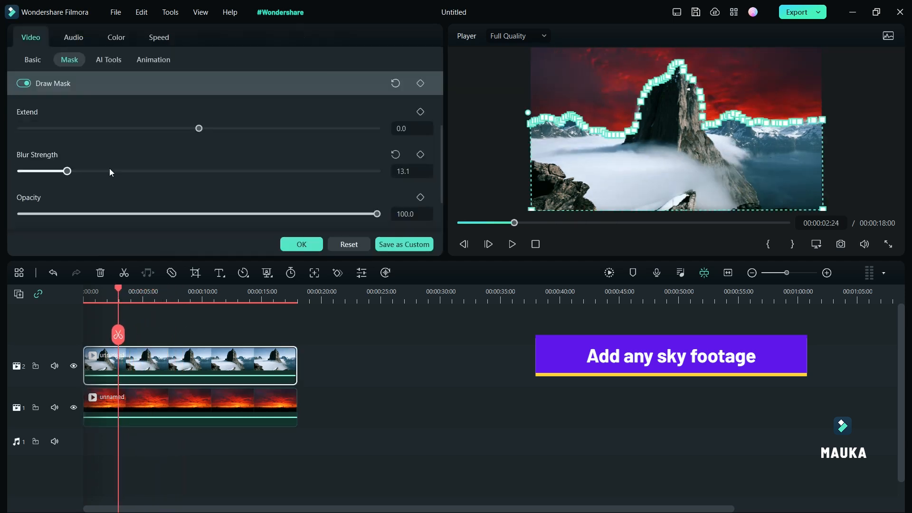
{"action": "left_click_drag", "start_coordinate": [84, 173], "coordinate": [101, 173]}
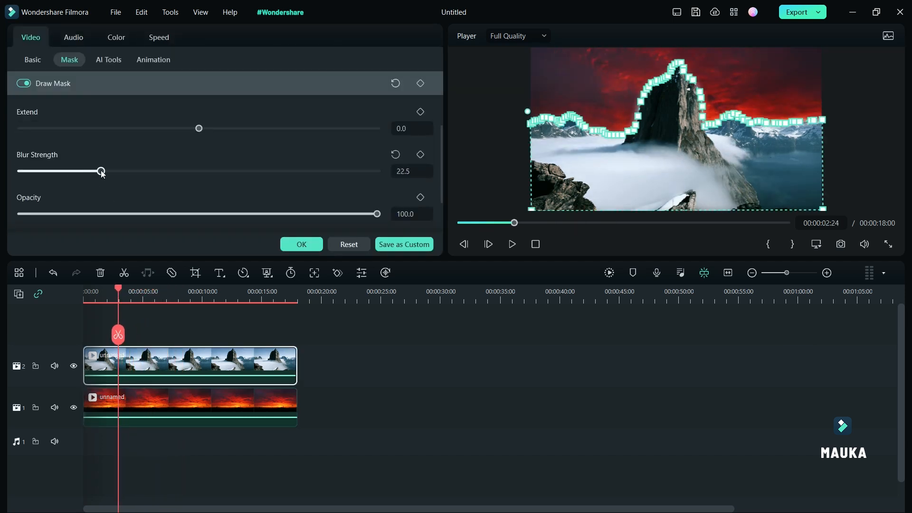
{"action": "left_click", "coordinate": [302, 244]}
{"action": "left_click", "coordinate": [346, 333]}
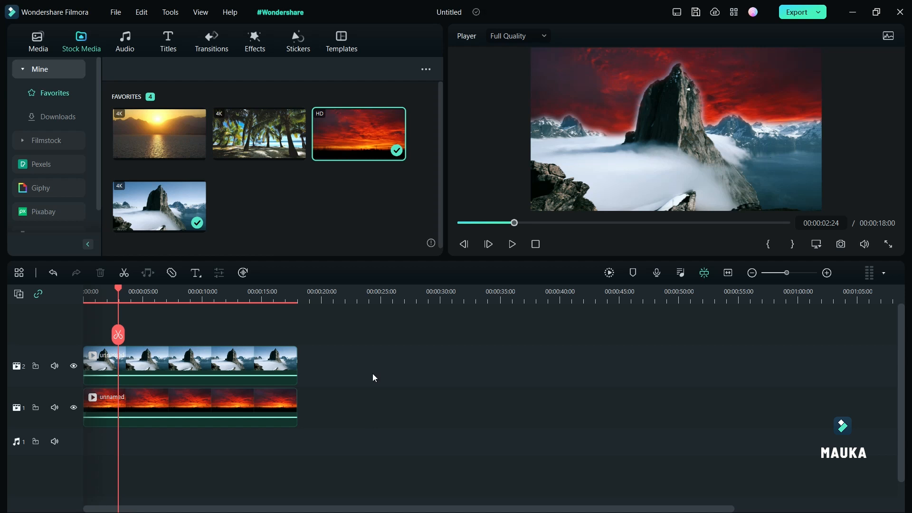
Return the playhead to the start and set the track height to Small
{"action": "left_click_drag", "start_coordinate": [120, 294], "coordinate": [76, 295]}
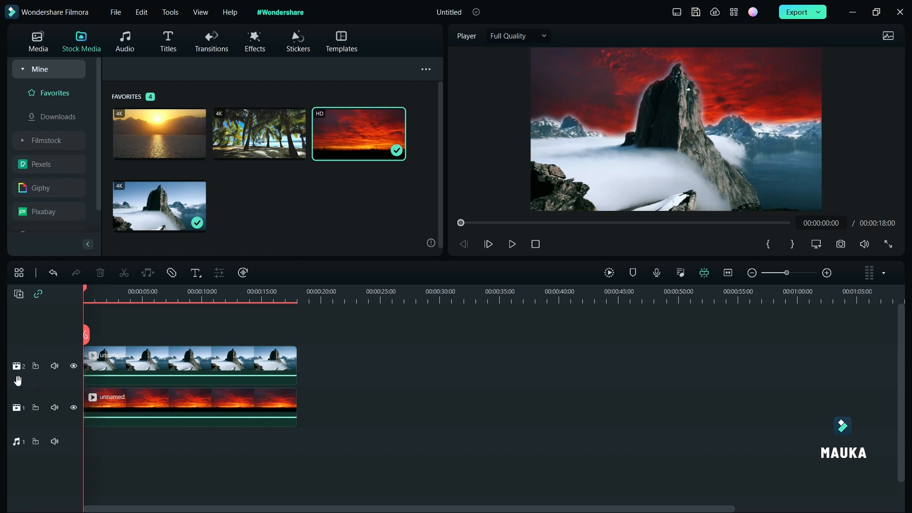
{"action": "right_click", "coordinate": [24, 382]}
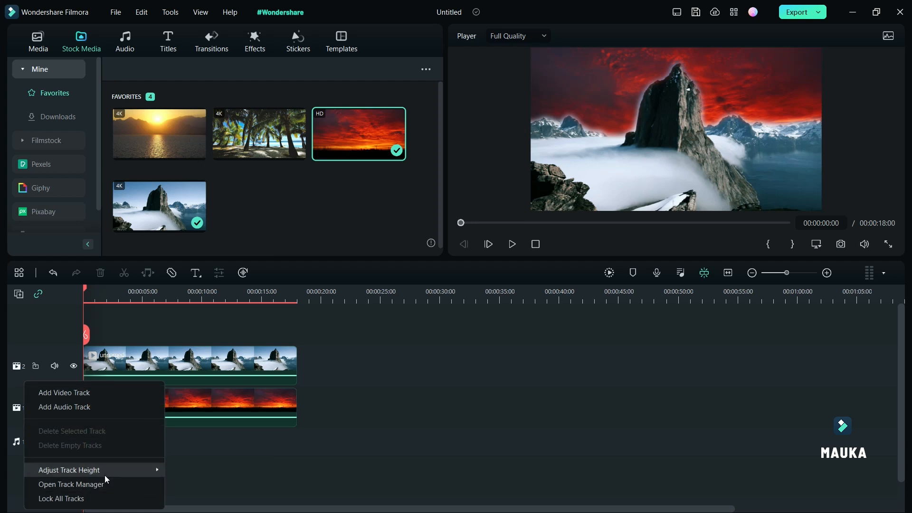
{"action": "mouse_move", "coordinate": [107, 473]}
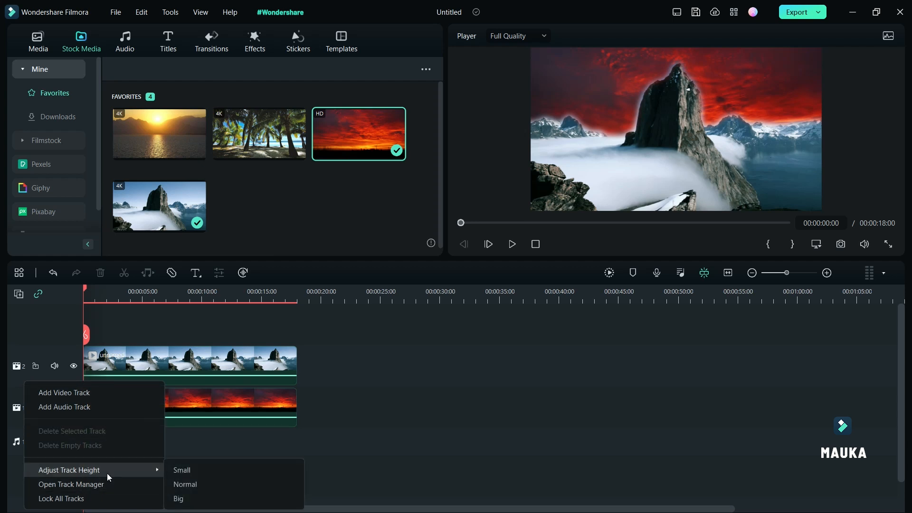
{"action": "left_click", "coordinate": [187, 469]}
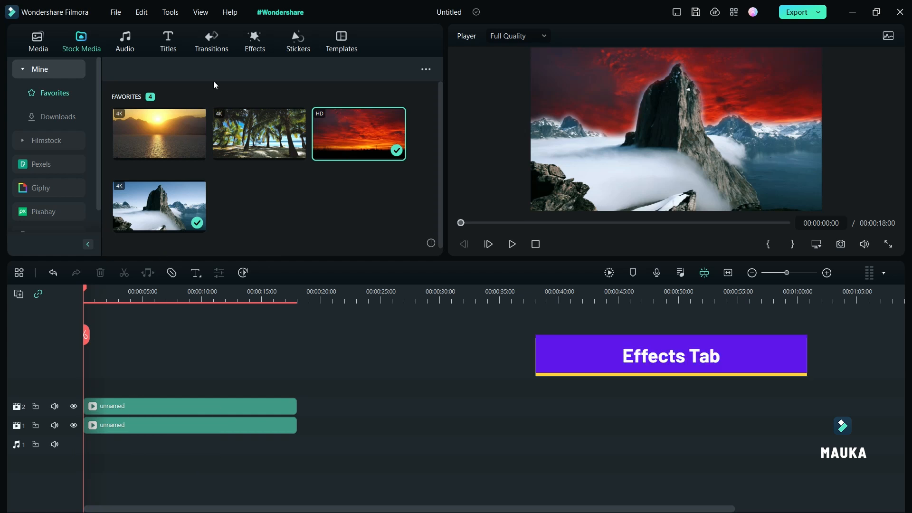
Search the effects library for "light overlay 16"
{"action": "left_click", "coordinate": [256, 42]}
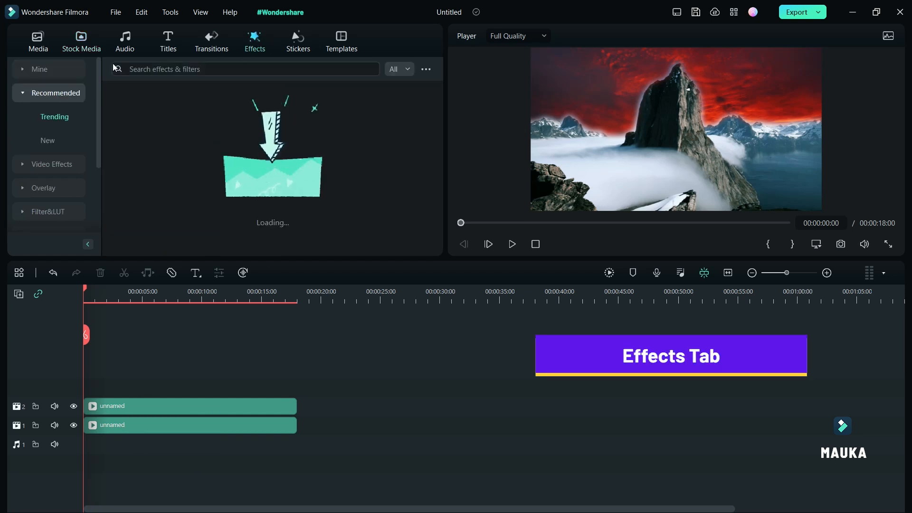
{"action": "left_click", "coordinate": [138, 70]}
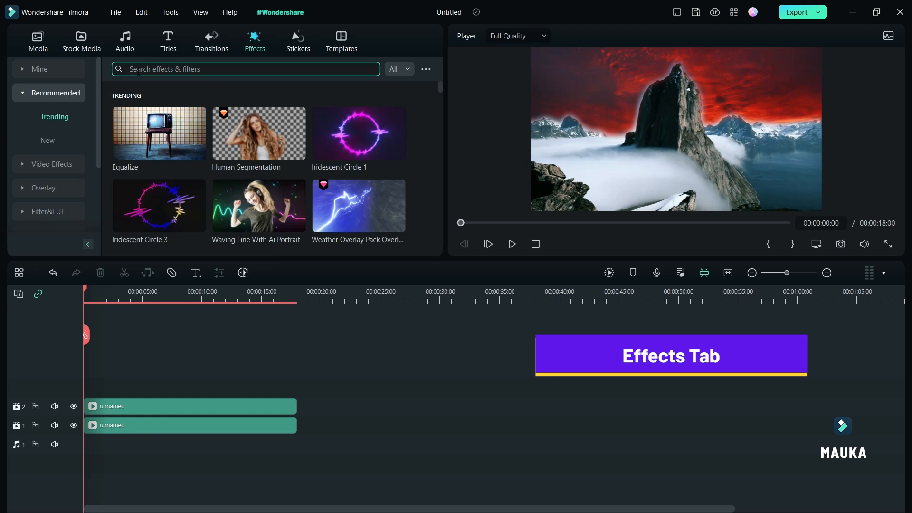
{"action": "type", "text": "light overlay"}
{"action": "key", "text": "Return"}
{"action": "scroll", "coordinate": [180, 100], "scroll_direction": "down", "scroll_amount": 2}
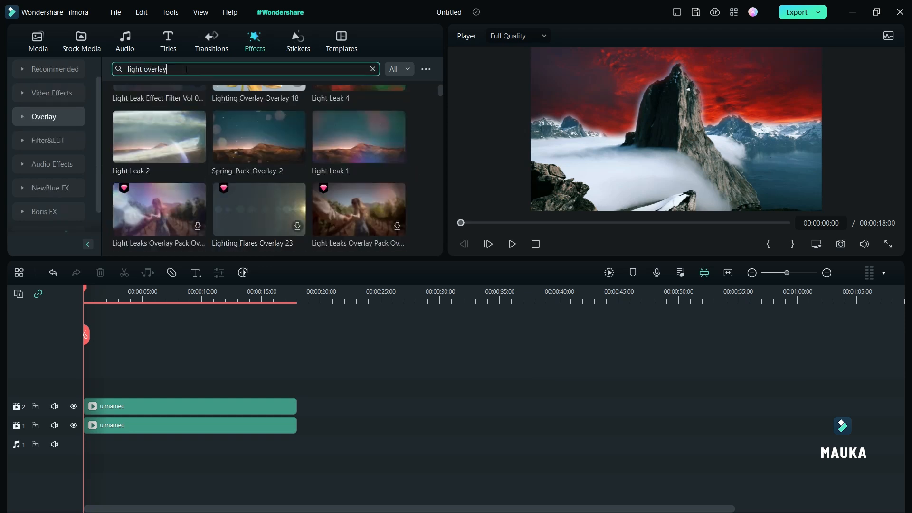
{"action": "left_click", "coordinate": [186, 69]}
{"action": "left_click", "coordinate": [186, 69]}
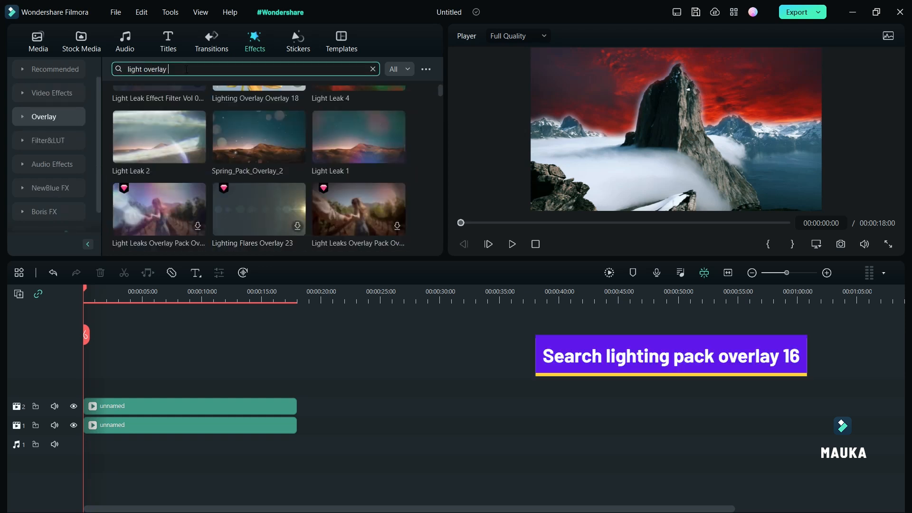
{"action": "left_click", "coordinate": [187, 69]}
{"action": "type", "text": "16"}
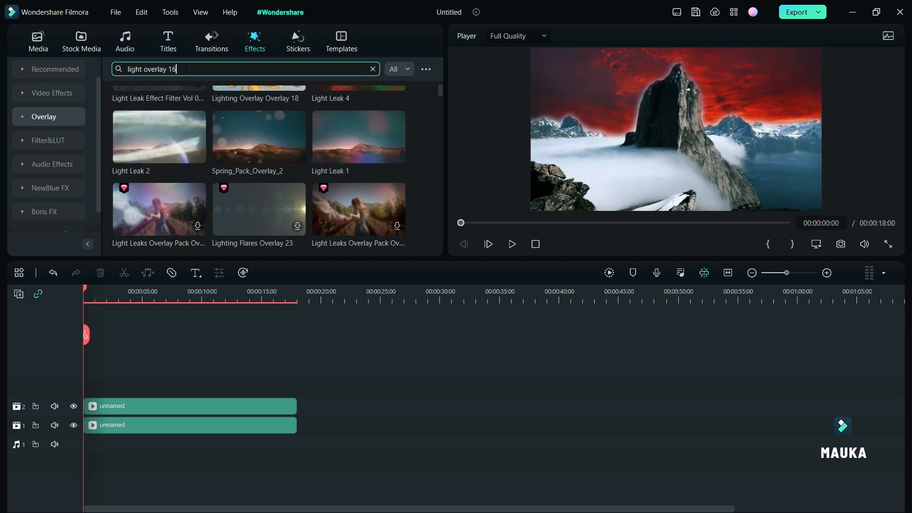
{"action": "key", "text": "Return"}
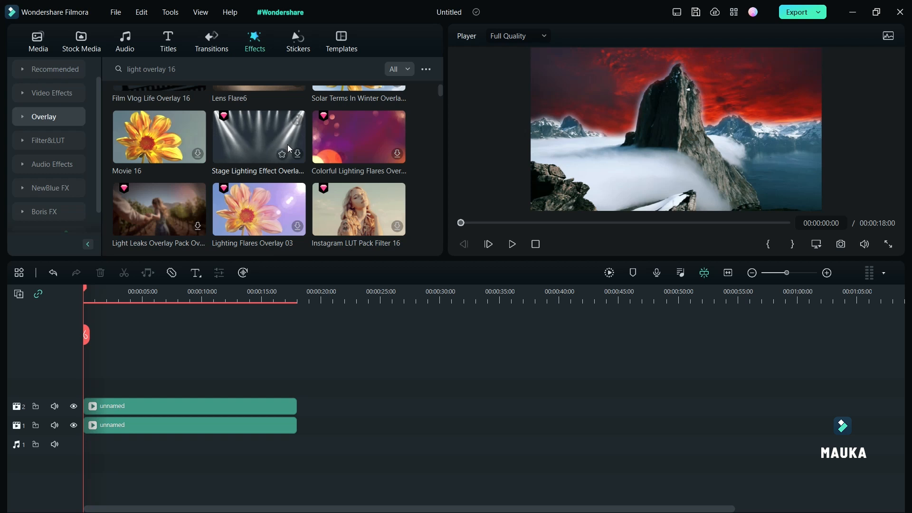
Add Lighting Overlay Overlay 16 above the mountain clip, extend it to the full 18-second length and preview it
{"action": "scroll", "coordinate": [287, 144], "scroll_direction": "down", "scroll_amount": 2}
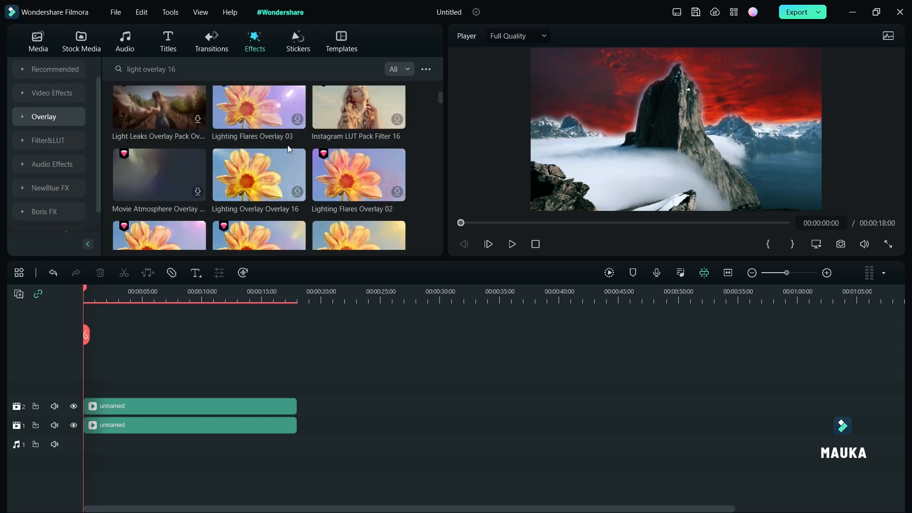
{"action": "left_click_drag", "start_coordinate": [280, 190], "coordinate": [90, 363]}
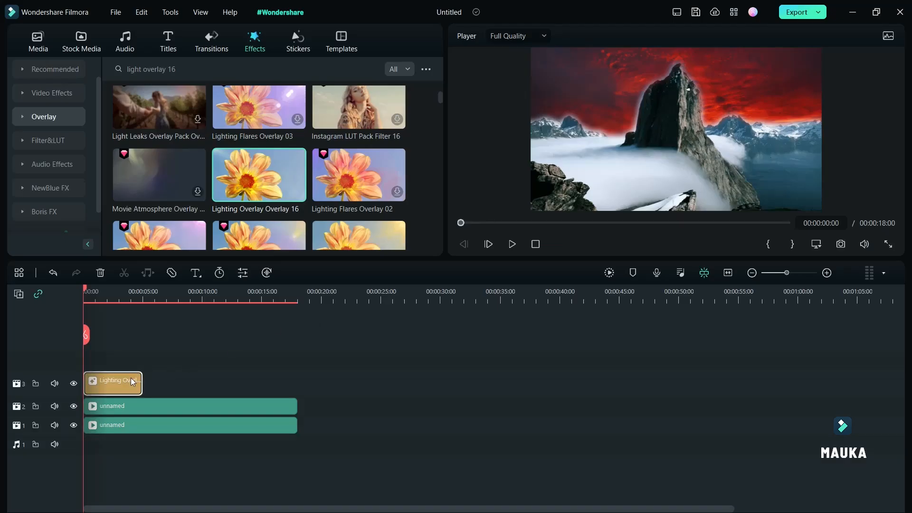
{"action": "left_click_drag", "start_coordinate": [139, 382], "coordinate": [290, 380]}
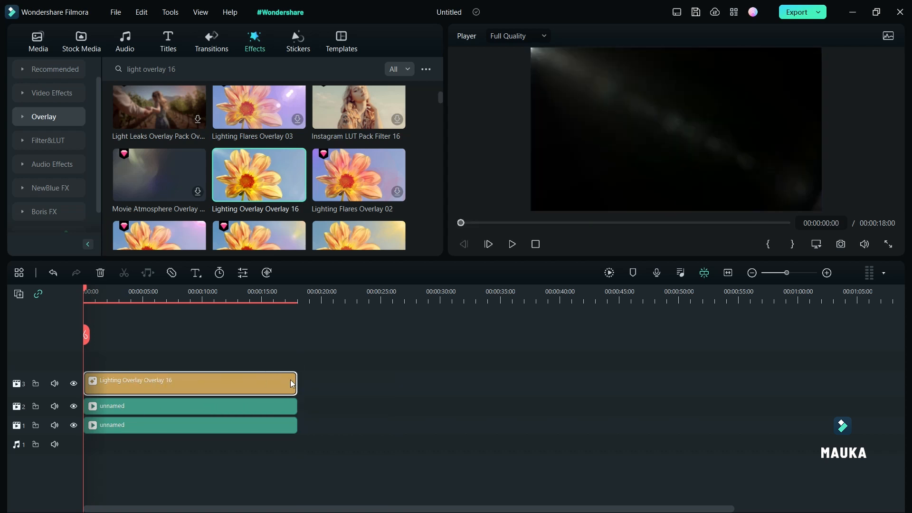
{"action": "left_click_drag", "start_coordinate": [87, 293], "coordinate": [207, 299]}
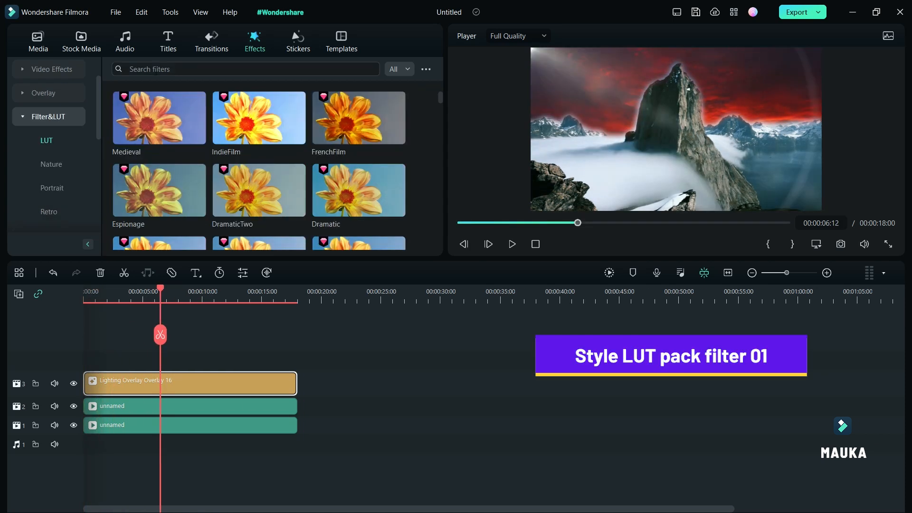
Search the filters for "style lut pack filter" and add Style LUT Pack Filter 01 on a track above the lighting overlay
{"action": "left_click", "coordinate": [156, 71]}
{"action": "type", "text": "styl"}
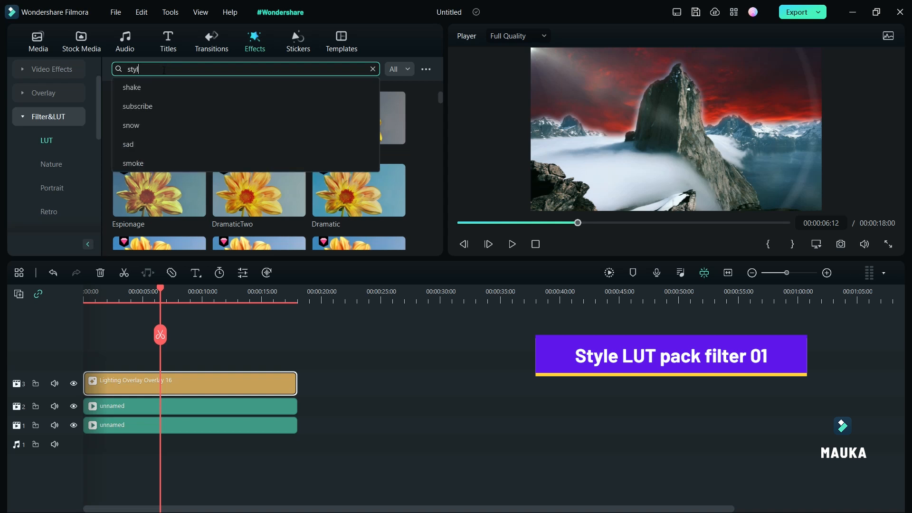
{"action": "type", "text": "e L"}
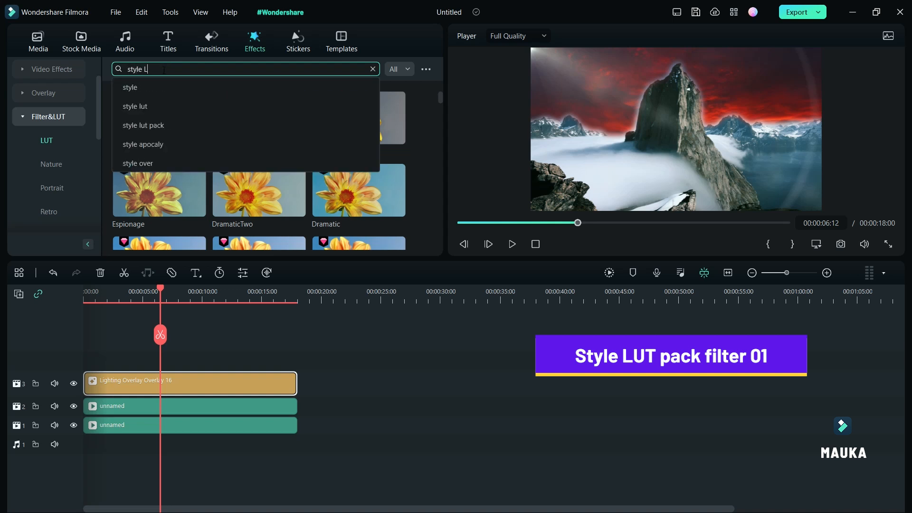
{"action": "type", "text": "UT pack"}
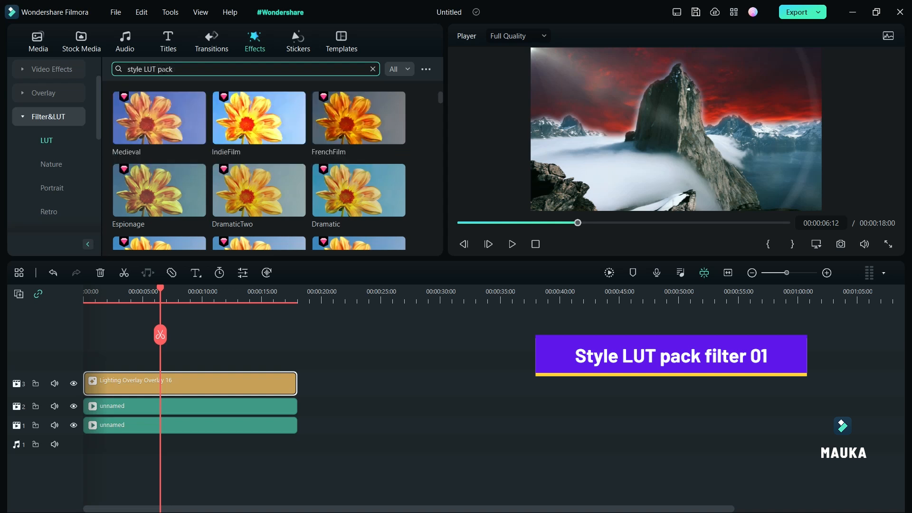
{"action": "type", "text": " f"}
{"action": "left_click", "coordinate": [159, 105]}
{"action": "left_click_drag", "start_coordinate": [160, 191], "coordinate": [203, 345]}
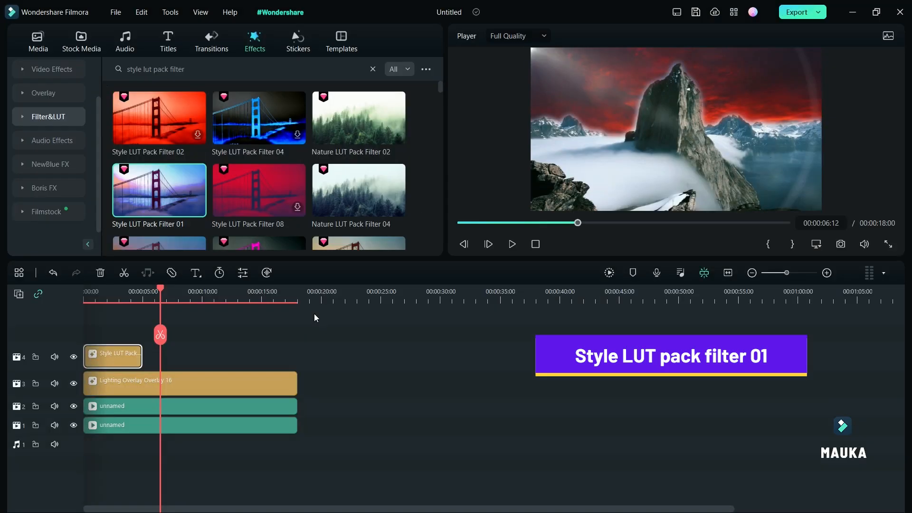
Extend the Style LUT Pack Filter 01 clip to the full 18-second length and preview the look
{"action": "left_click", "coordinate": [112, 300]}
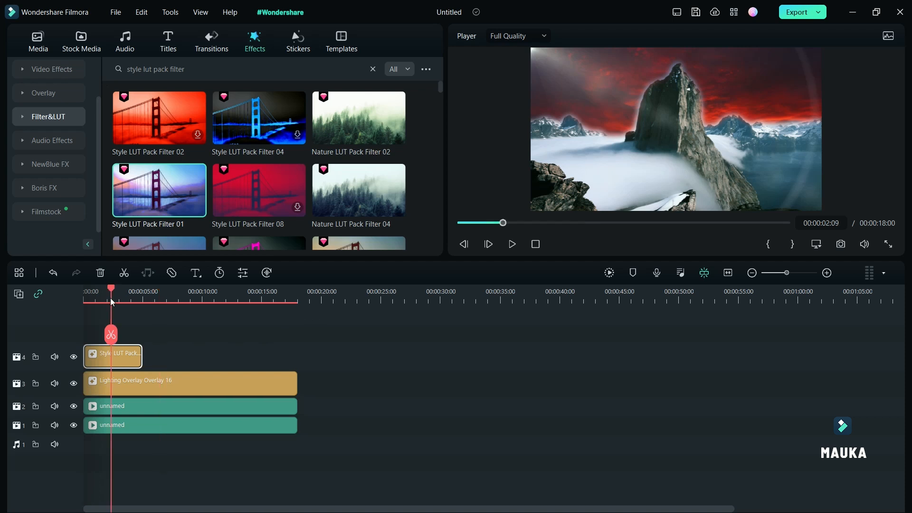
{"action": "left_click_drag", "start_coordinate": [112, 289], "coordinate": [117, 289]}
{"action": "left_click_drag", "start_coordinate": [116, 290], "coordinate": [125, 290]}
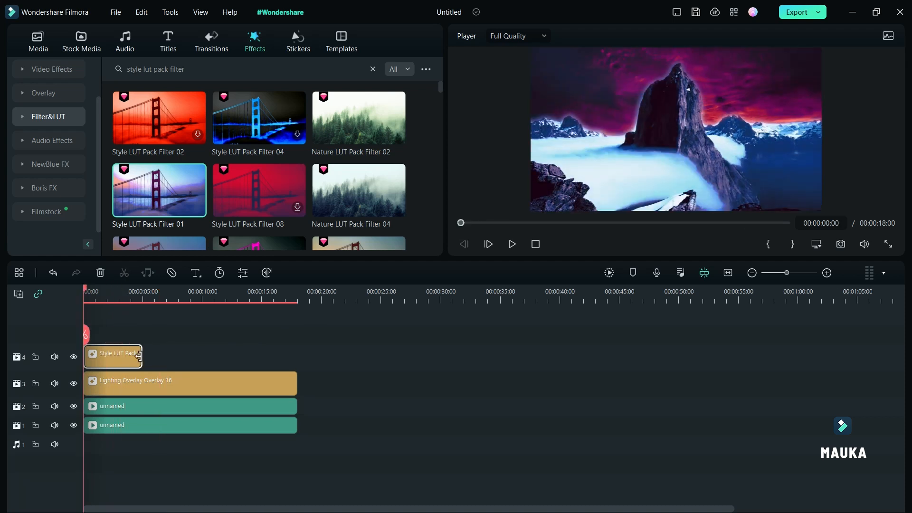
{"action": "left_click_drag", "start_coordinate": [139, 355], "coordinate": [292, 350]}
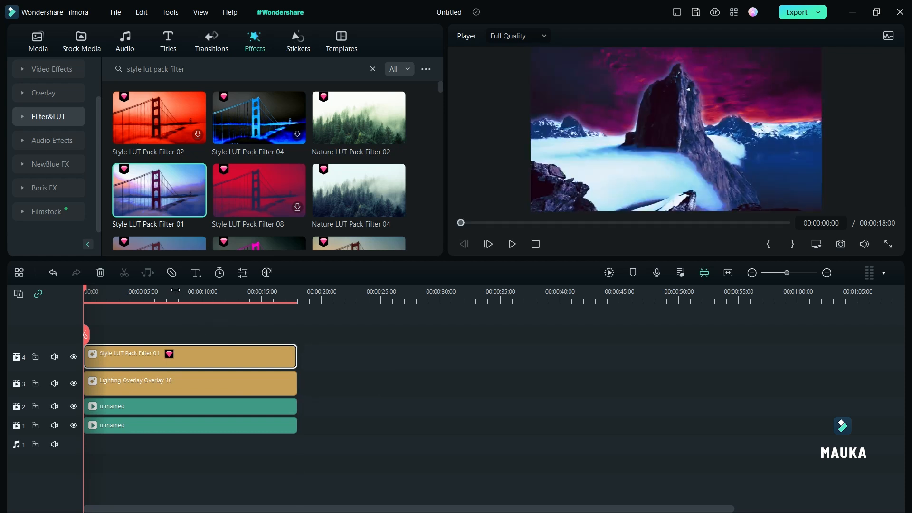
{"action": "left_click_drag", "start_coordinate": [88, 288], "coordinate": [203, 295]}
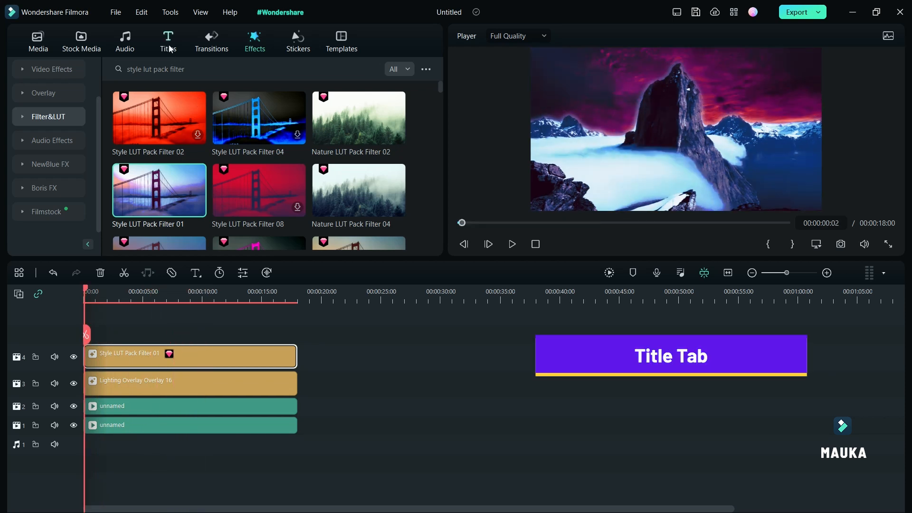
Search the titles for "old film filter and transition lowerthird" and place Old Film Filter And Transition Lowerthird 01 at the timeline's start above the filter
{"action": "left_click", "coordinate": [164, 50]}
{"action": "left_click", "coordinate": [211, 70]}
{"action": "type", "text": "old f"}
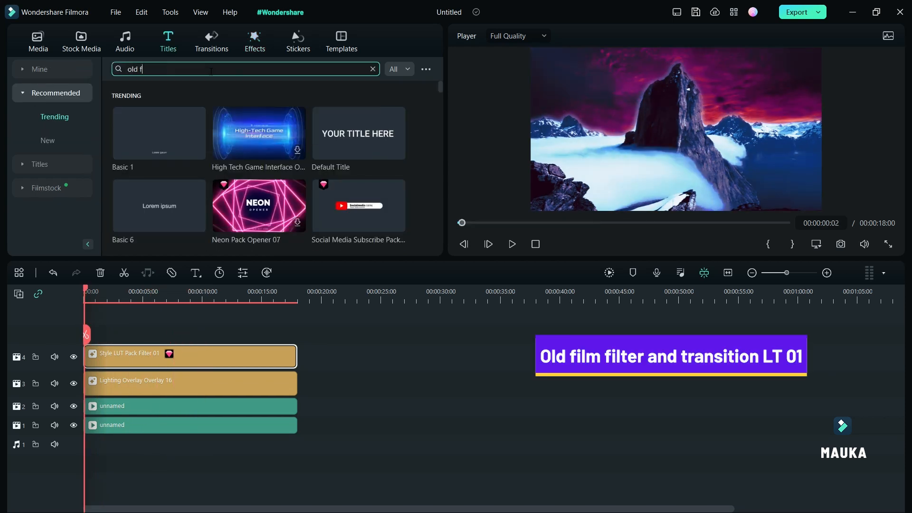
{"action": "type", "text": "ilm filter and transition lowerthird"}
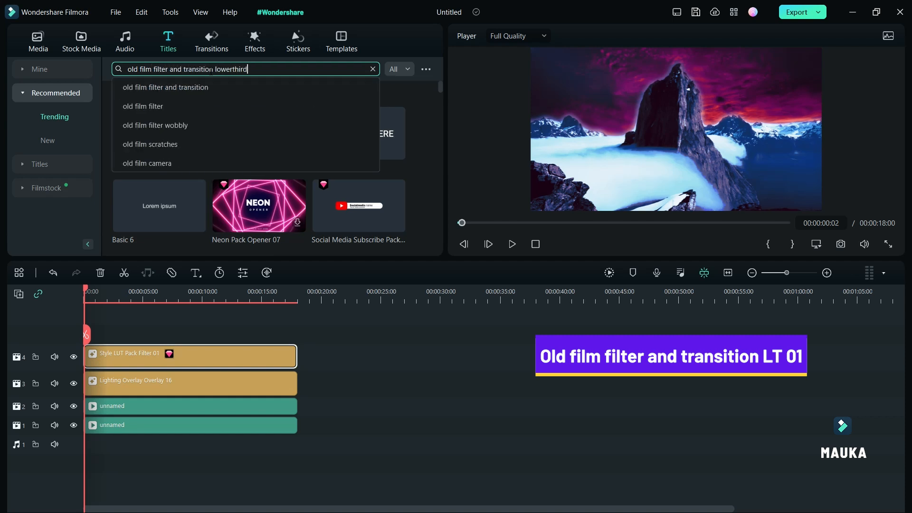
{"action": "key", "text": "Return"}
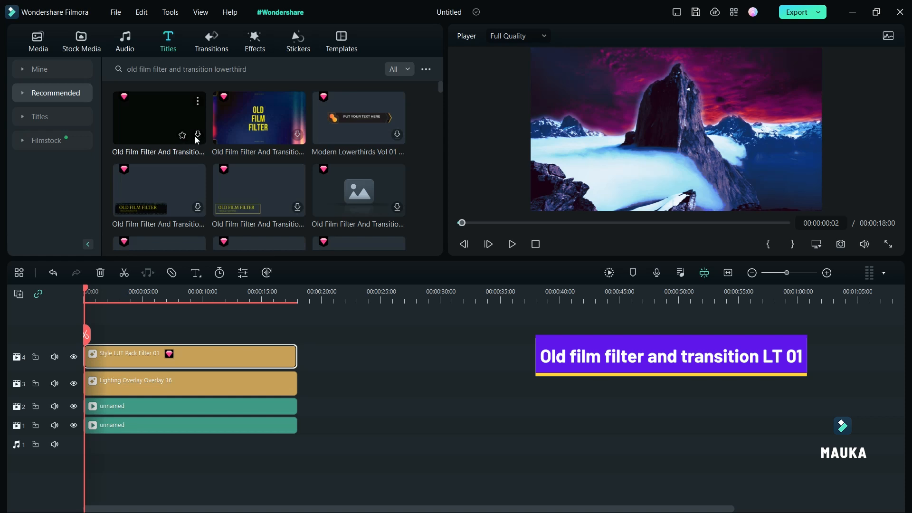
{"action": "left_click_drag", "start_coordinate": [142, 127], "coordinate": [95, 332]}
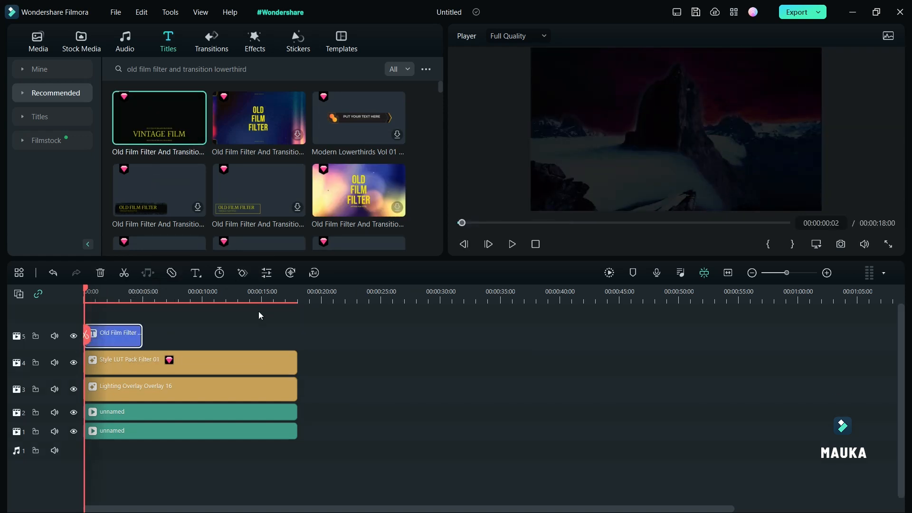
Preview the opening title and add a second Old Film Filter And Transition Lowerthird 01 at the end of the same track
{"action": "left_click_drag", "start_coordinate": [88, 290], "coordinate": [127, 290]}
{"action": "left_click_drag", "start_coordinate": [138, 133], "coordinate": [252, 337]}
{"action": "mouse_move", "coordinate": [238, 292]}
{"action": "left_mouse_down"}
{"action": "mouse_move", "coordinate": [291, 292]}
{"action": "mouse_move", "coordinate": [236, 294]}
{"action": "mouse_move", "coordinate": [243, 291]}
{"action": "left_mouse_up"}
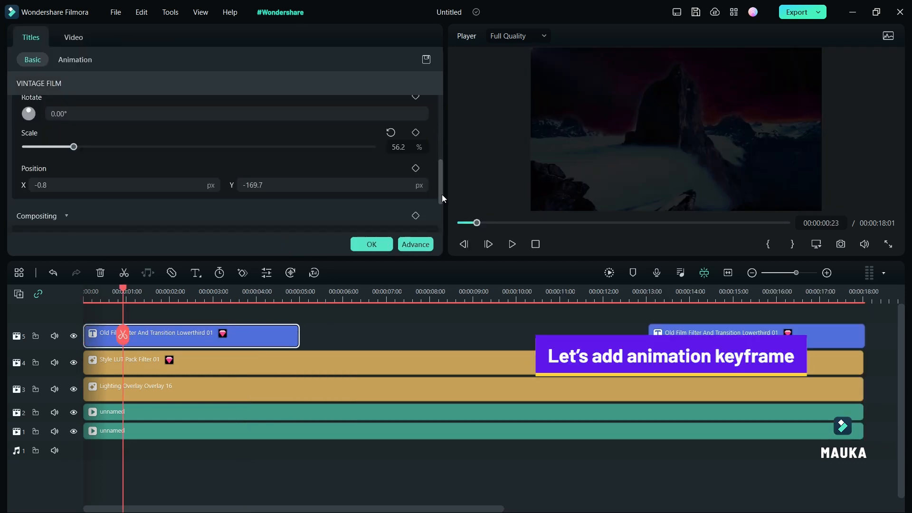
Keyframe the opening title's opacity near the end of its clip, lowering it for a fade-out, and check the fade on the timeline
{"action": "left_click_drag", "start_coordinate": [442, 195], "coordinate": [440, 220]}
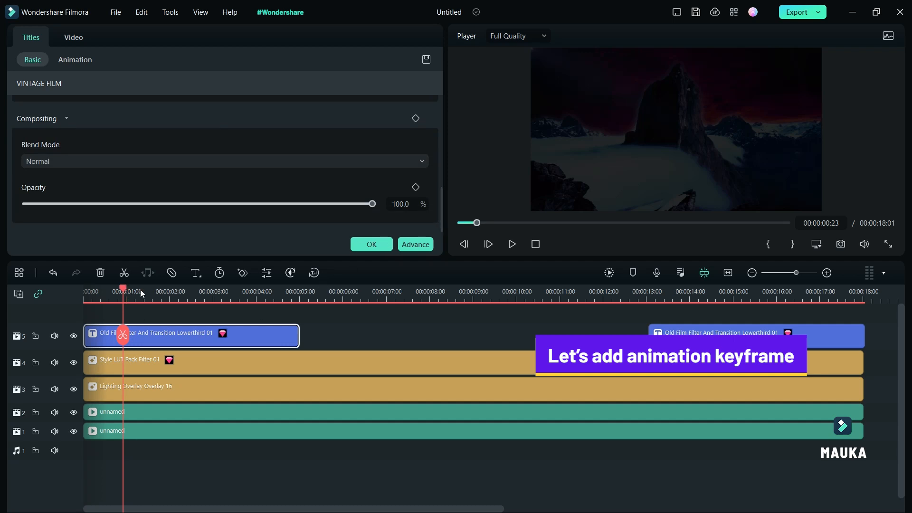
{"action": "left_click", "coordinate": [242, 294]}
{"action": "left_click_drag", "start_coordinate": [243, 294], "coordinate": [298, 289]}
{"action": "left_click", "coordinate": [415, 187]}
{"action": "left_click_drag", "start_coordinate": [372, 204], "coordinate": [153, 209]}
{"action": "mouse_move", "coordinate": [298, 289]}
{"action": "left_mouse_down"}
{"action": "mouse_move", "coordinate": [277, 292]}
{"action": "mouse_move", "coordinate": [291, 291]}
{"action": "left_mouse_up"}
{"action": "left_click_drag", "start_coordinate": [272, 341], "coordinate": [222, 341]}
{"action": "left_click_drag", "start_coordinate": [236, 288], "coordinate": [330, 293]}
In the opening title's advanced text editor, rewrite the small line below VINTAGE FILM so it ends with "DREAMY LOOK BY MAUKA"
{"action": "left_click", "coordinate": [417, 245]}
{"action": "left_click", "coordinate": [315, 360]}
{"action": "key", "text": "BackSpace"}
{"action": "key", "text": "BackSpace"}
{"action": "key", "text": "BackSpace"}
{"action": "key", "text": "BackSpace"}
{"action": "key", "text": "BackSpace"}
{"action": "key", "text": "BackSpace"}
{"action": "key", "text": "BackSpace"}
{"action": "key", "text": "BackSpace"}
{"action": "key", "text": "BackSpace"}
{"action": "key", "text": "BackSpace"}
{"action": "key", "text": "BackSpace"}
{"action": "key", "text": "BackSpace"}
{"action": "key", "text": "BackSpace"}
{"action": "key", "text": "BackSpace"}
{"action": "key", "text": "BackSpace"}
{"action": "key", "text": "BackSpace"}
{"action": "key", "text": "BackSpace"}
{"action": "key", "text": "BackSpace"}
{"action": "key", "text": "BackSpace"}
{"action": "key", "text": "BackSpace"}
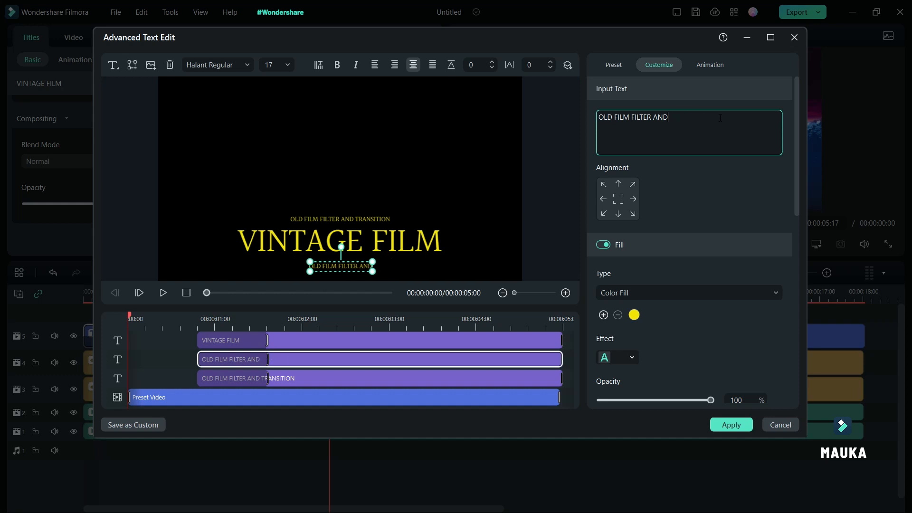
{"action": "type", "text": "MAUKA"}
{"action": "key", "text": "BackSpace"}
{"action": "key", "text": "BackSpace"}
{"action": "key", "text": "BackSpace"}
{"action": "key", "text": "BackSpace"}
{"action": "key", "text": "BackSpace"}
{"action": "key", "text": "BackSpace"}
{"action": "type", "text": "DREAMY  LOOK BY"}
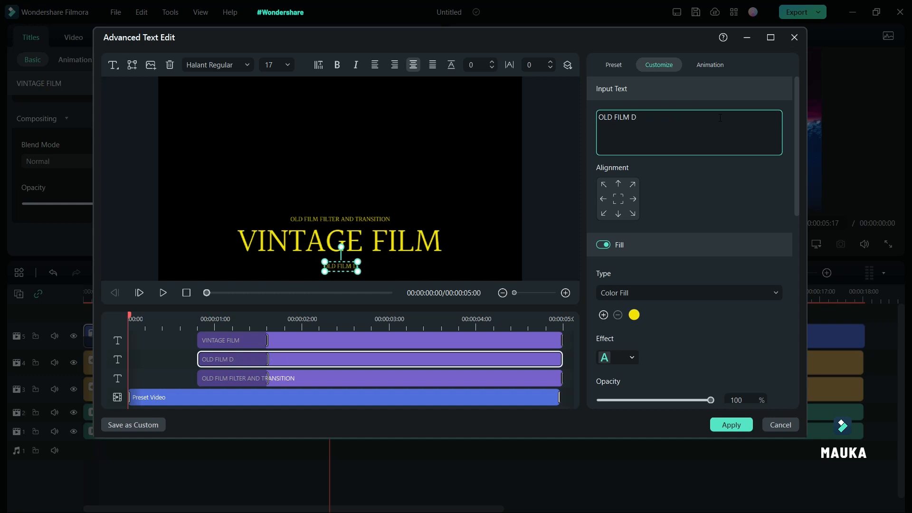
{"action": "type", "text": " MAUKA"}
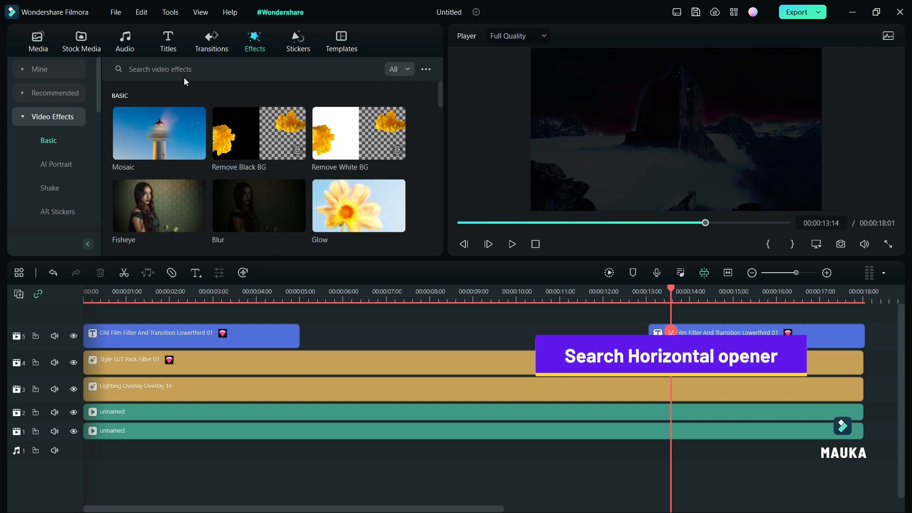
Search the video effects for "horizontal open" and place Horizontal Open above the opening title and Spin Close above the closing title
{"action": "left_click", "coordinate": [205, 70]}
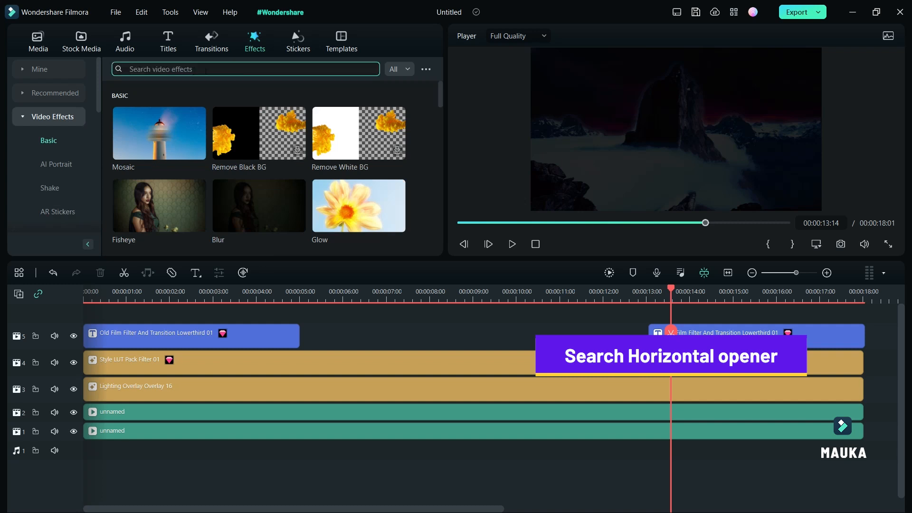
{"action": "type", "text": "HORIZONTAL"}
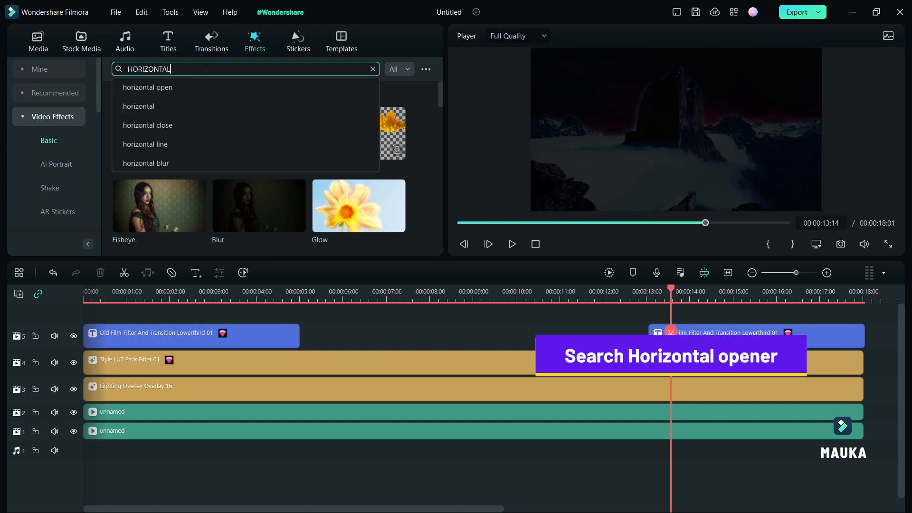
{"action": "left_click", "coordinate": [173, 87]}
{"action": "left_click_drag", "start_coordinate": [159, 118], "coordinate": [134, 319]}
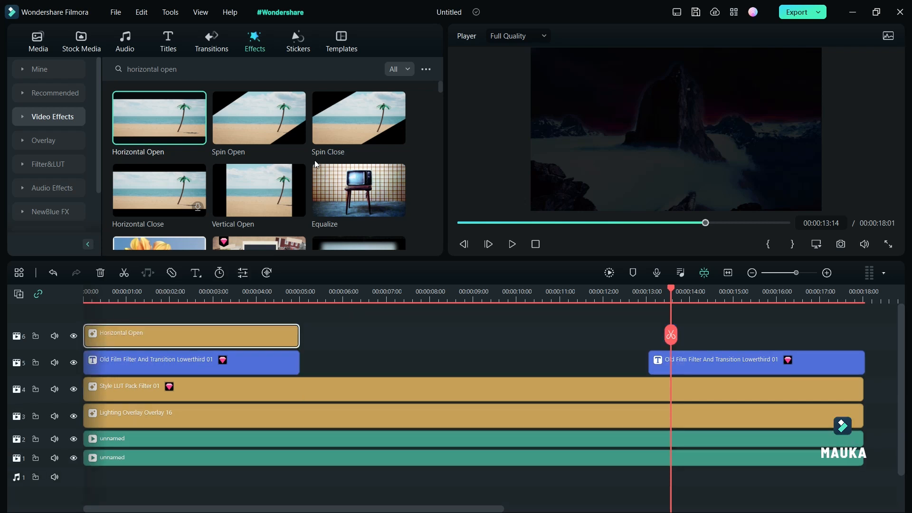
{"action": "left_click_drag", "start_coordinate": [380, 133], "coordinate": [659, 334]}
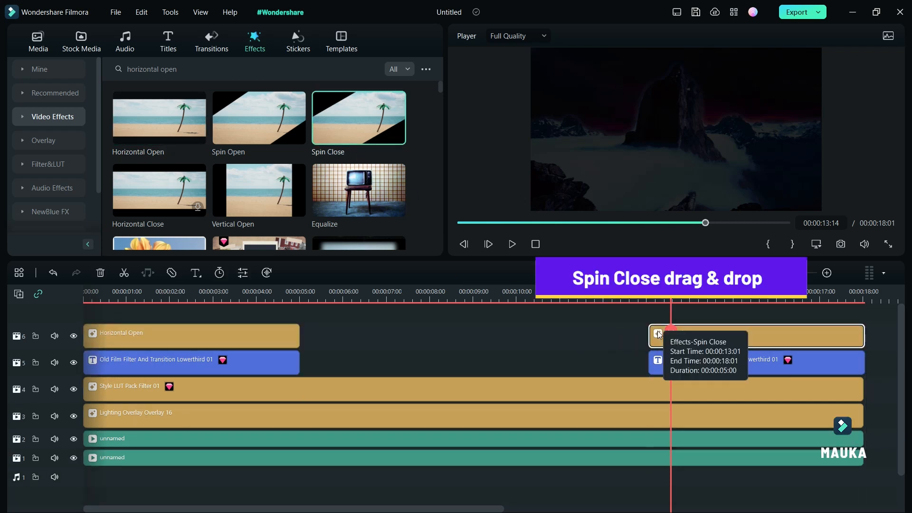
{"action": "left_click_drag", "start_coordinate": [653, 300], "coordinate": [654, 299]}
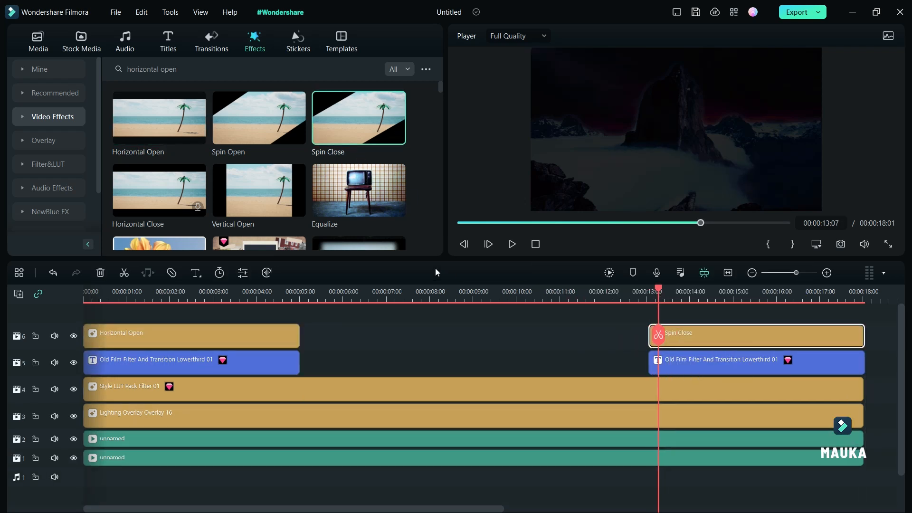
Search the audio library for "impack metallic collision 01" and place Impact Metallic Collision 01 - SFX at the start of audio track 1
{"action": "left_click", "coordinate": [127, 44]}
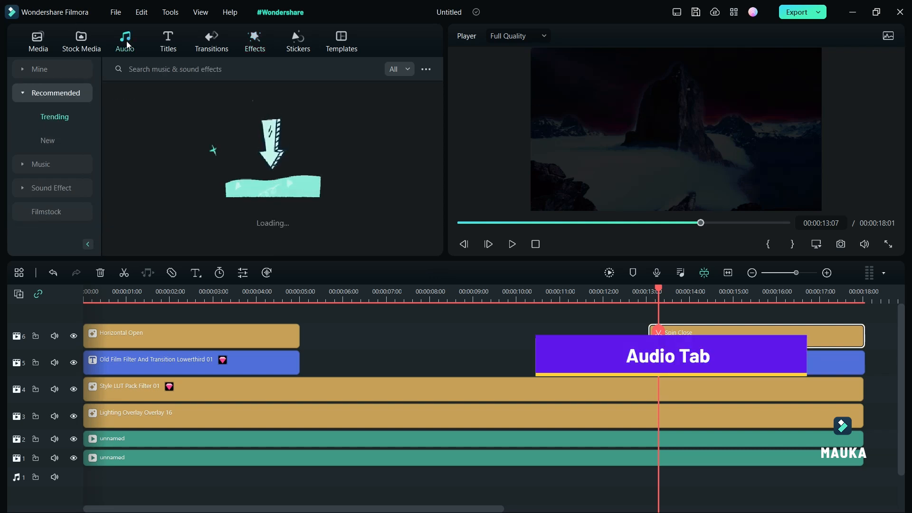
{"action": "left_click", "coordinate": [183, 71]}
{"action": "type", "text": "in"}
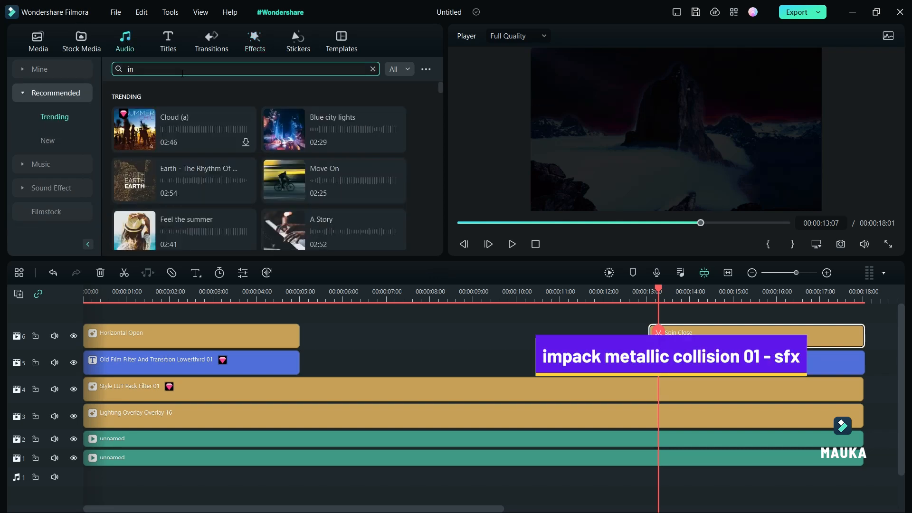
{"action": "type", "text": "pack me"}
{"action": "type", "text": "tallic collision "}
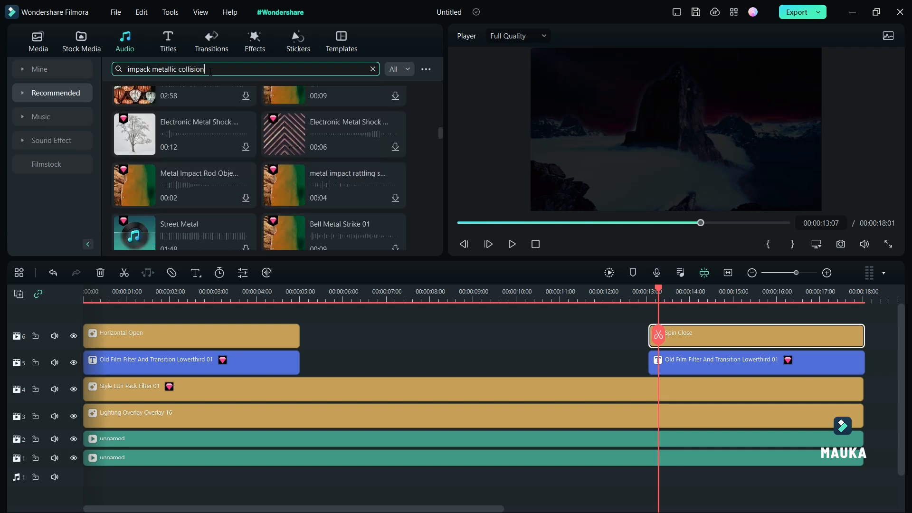
{"action": "type", "text": "01"}
{"action": "key", "text": "Return"}
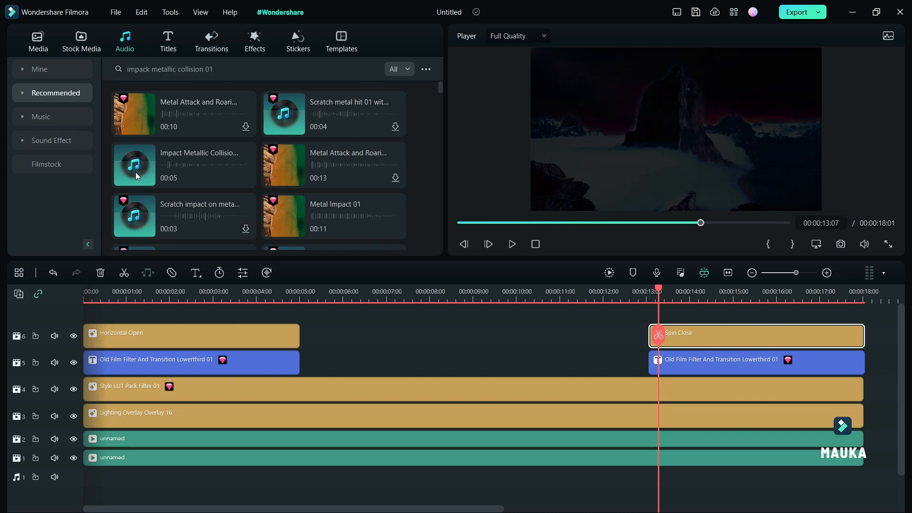
{"action": "mouse_move", "coordinate": [137, 172]}
{"action": "left_mouse_down"}
{"action": "mouse_move", "coordinate": [150, 214]}
{"action": "mouse_move", "coordinate": [141, 182]}
{"action": "left_mouse_up"}
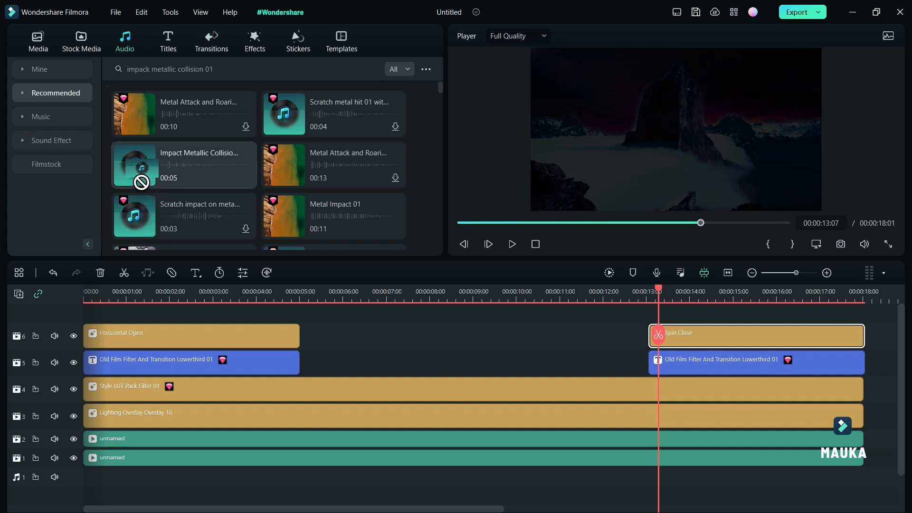
{"action": "scroll", "coordinate": [184, 409], "scroll_direction": "down", "scroll_amount": 1}
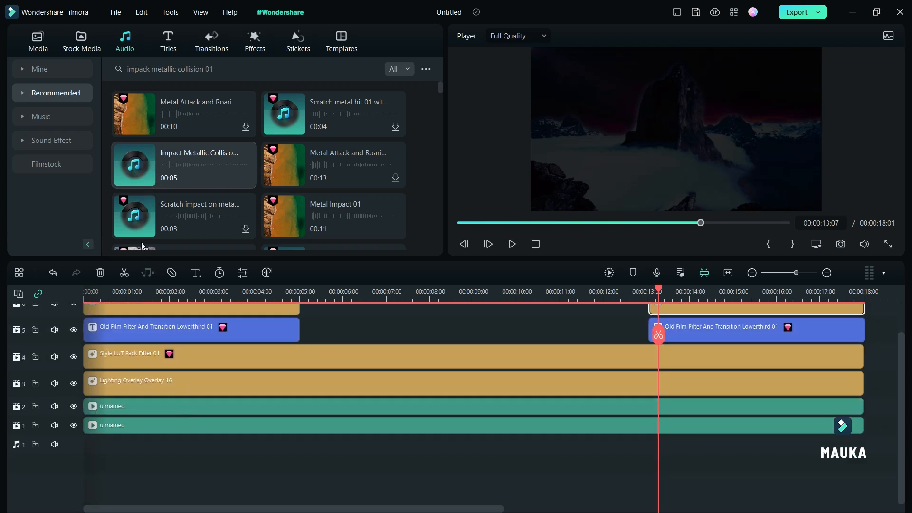
{"action": "left_click_drag", "start_coordinate": [136, 166], "coordinate": [64, 444]}
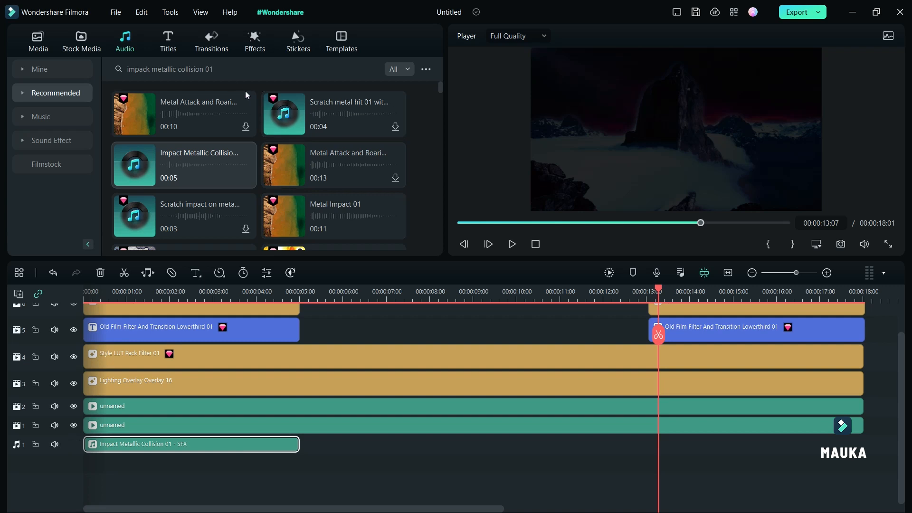
Search the audio library for "boom earth", add Boom Earth Core Ripper 01 - SFX to audio track 1, and enlarge the timeline tracks
{"action": "triple_click", "coordinate": [221, 72]}
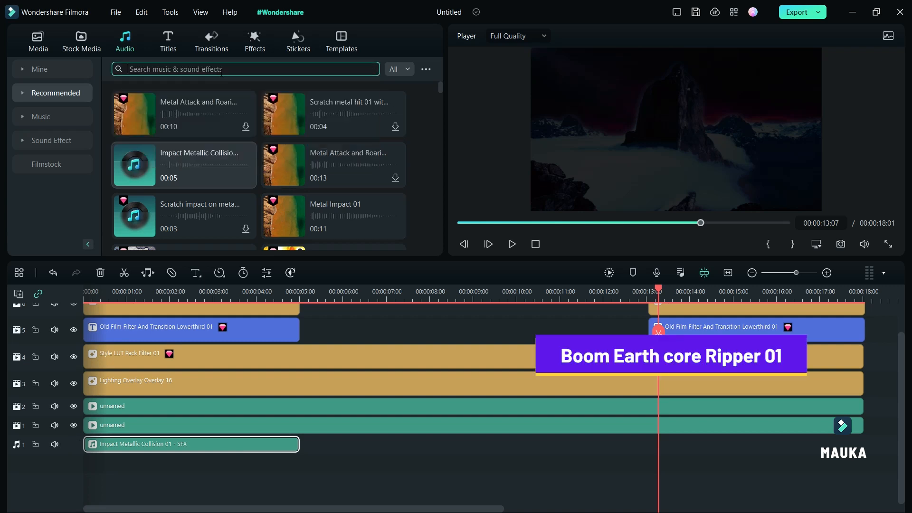
{"action": "type", "text": "boomearth"}
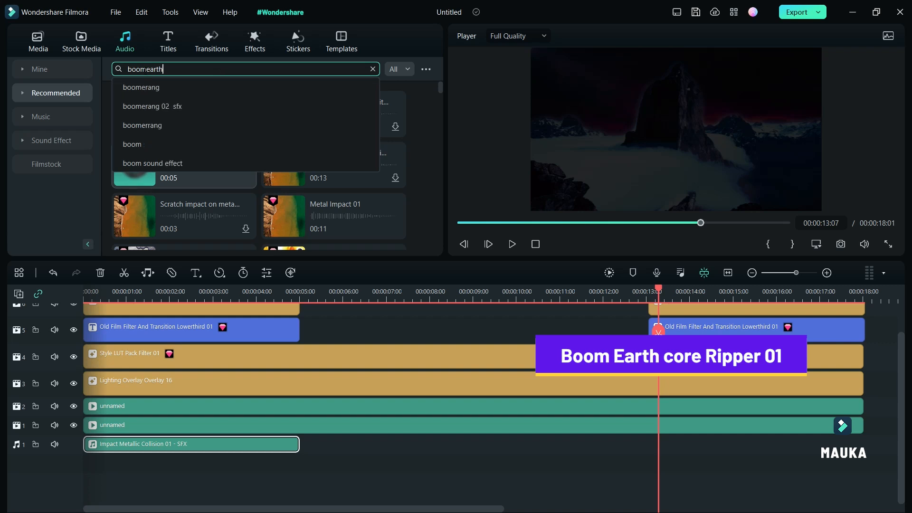
{"action": "left_click", "coordinate": [149, 88]}
{"action": "left_click_drag", "start_coordinate": [287, 113], "coordinate": [444, 418]}
{"action": "right_click", "coordinate": [440, 447]}
{"action": "left_click", "coordinate": [42, 444]}
{"action": "right_click", "coordinate": [42, 443]}
{"action": "mouse_move", "coordinate": [92, 405]}
{"action": "left_click", "coordinate": [197, 431]}
Trim the Boom Earth Core Ripper 01 sound to about 3 seconds and align its end with the end of the video
{"action": "left_click_drag", "start_coordinate": [863, 415], "coordinate": [695, 416]}
{"action": "left_click_drag", "start_coordinate": [618, 416], "coordinate": [761, 414]}
{"action": "left_click_drag", "start_coordinate": [835, 412], "coordinate": [707, 415]}
{"action": "left_click_drag", "start_coordinate": [635, 419], "coordinate": [792, 423]}
Shorten the closing title to about 3 seconds and move it so it ends with the video clips
{"action": "scroll", "coordinate": [792, 424], "scroll_direction": "up", "scroll_amount": 5}
{"action": "left_click", "coordinate": [704, 363]}
{"action": "mouse_move", "coordinate": [650, 362]}
{"action": "left_mouse_down"}
{"action": "mouse_move", "coordinate": [708, 361]}
{"action": "mouse_move", "coordinate": [649, 361]}
{"action": "left_mouse_up"}
{"action": "left_click_drag", "start_coordinate": [863, 360], "coordinate": [801, 359]}
{"action": "left_click_drag", "start_coordinate": [784, 356], "coordinate": [829, 329]}
{"action": "scroll", "coordinate": [797, 403], "scroll_direction": "down", "scroll_amount": 3}
{"action": "scroll", "coordinate": [796, 403], "scroll_direction": "up", "scroll_amount": 2}
{"action": "scroll", "coordinate": [744, 395], "scroll_direction": "down", "scroll_amount": 3}
{"action": "scroll", "coordinate": [744, 395], "scroll_direction": "up", "scroll_amount": 3}
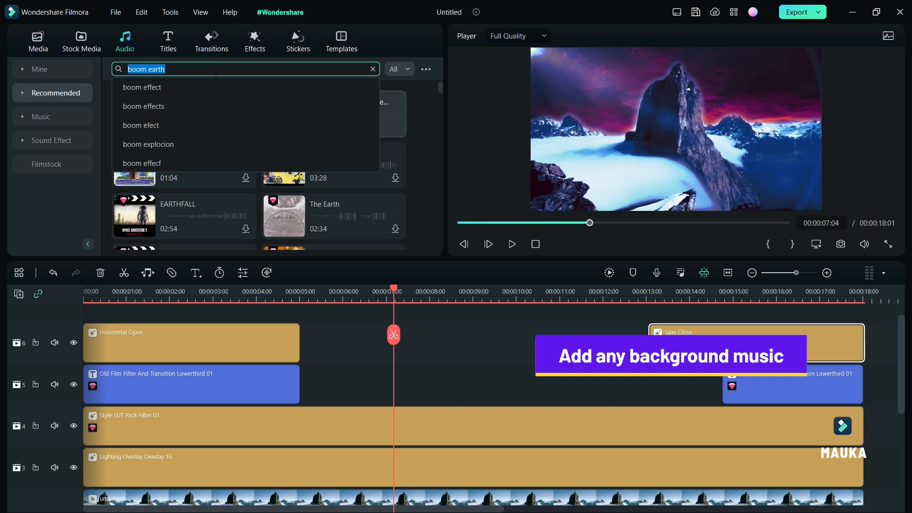
Search the audio library for "kahanera of the" and place Kabaneri Of The Iron Fortress-AI music on a second audio track from the start
{"action": "type", "text": "kahanaera"}
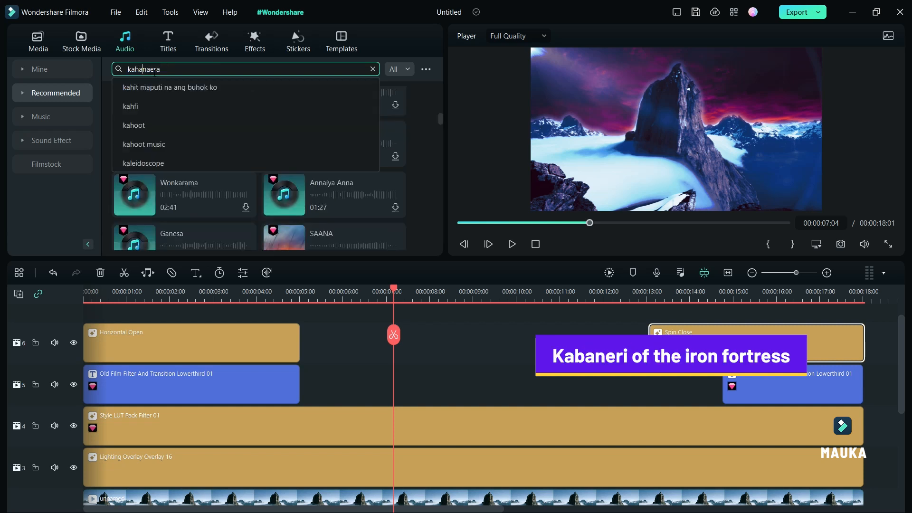
{"action": "left_click", "coordinate": [150, 73]}
{"action": "key", "text": "BackSpace"}
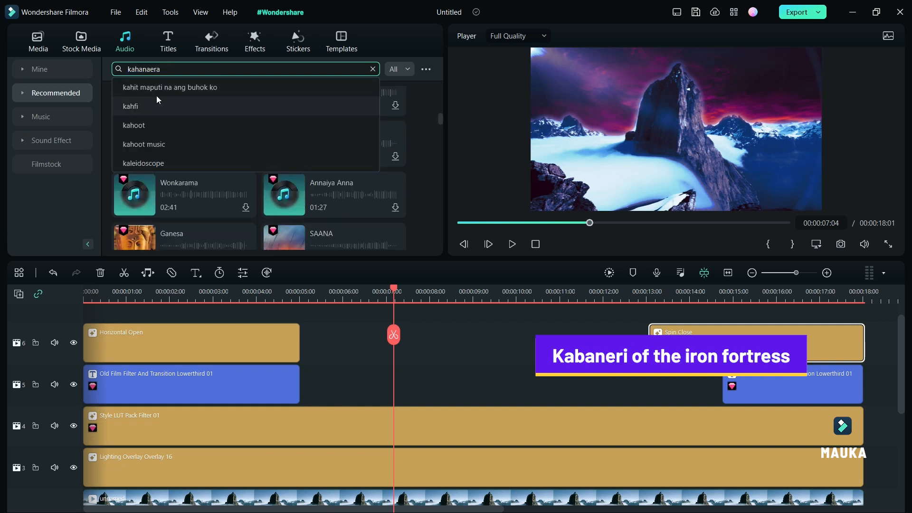
{"action": "key", "text": "Return"}
{"action": "type", "text": "of the"}
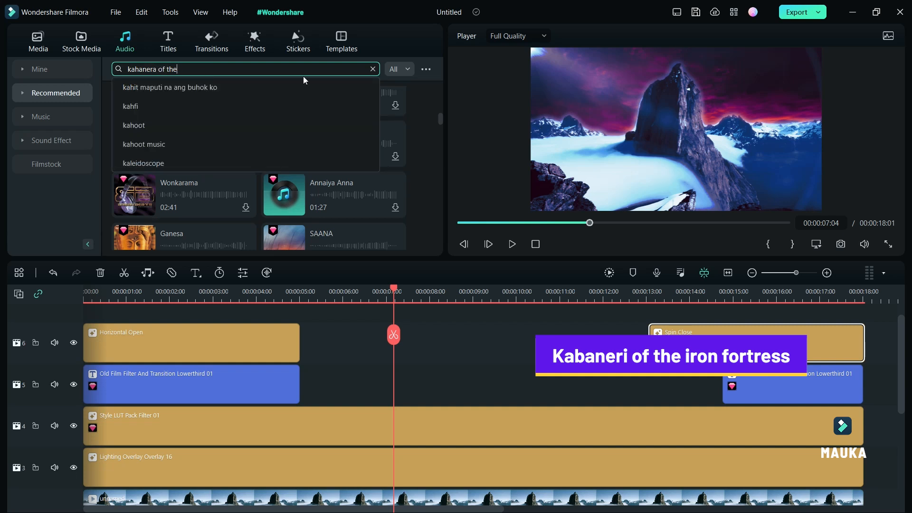
{"action": "key", "text": "Return"}
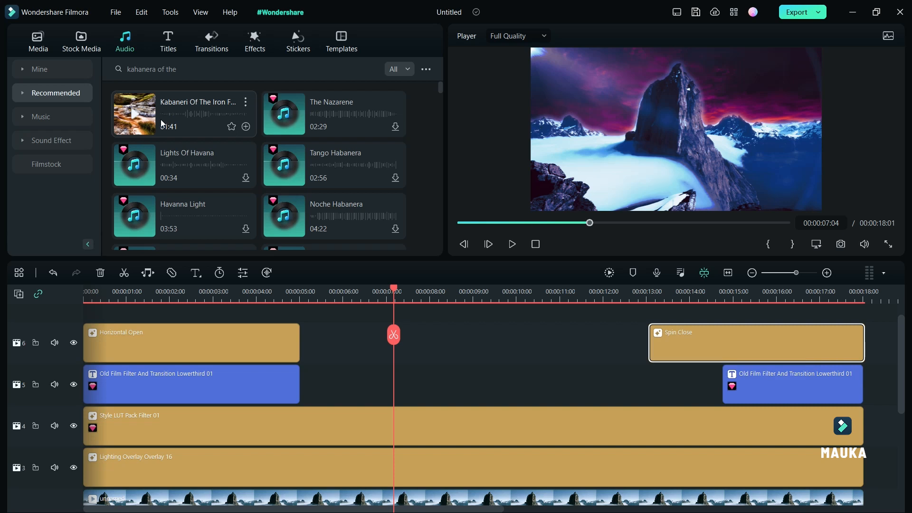
{"action": "scroll", "coordinate": [267, 405], "scroll_direction": "down", "scroll_amount": 3}
{"action": "left_click_drag", "start_coordinate": [136, 119], "coordinate": [202, 481]}
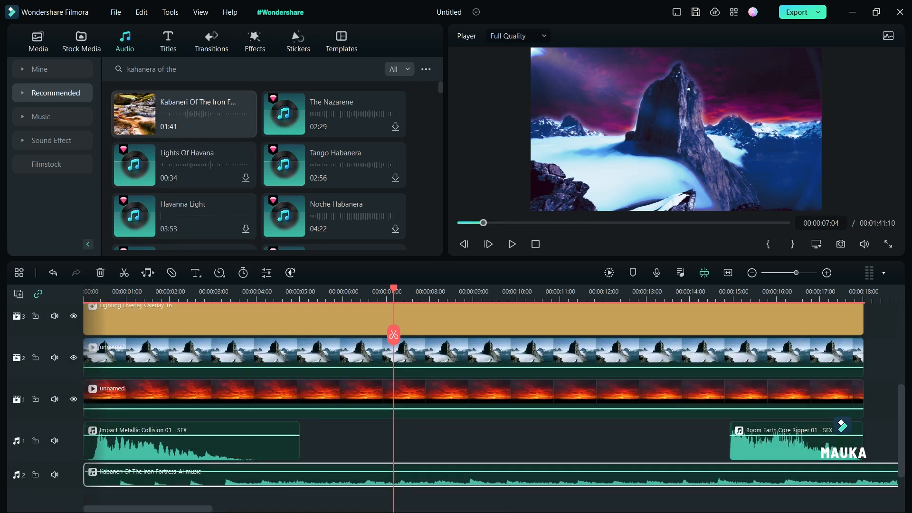
Set the track height to Small and trim the Kabaneri background music to end with the video clips at 18 seconds
{"action": "right_click", "coordinate": [63, 461]}
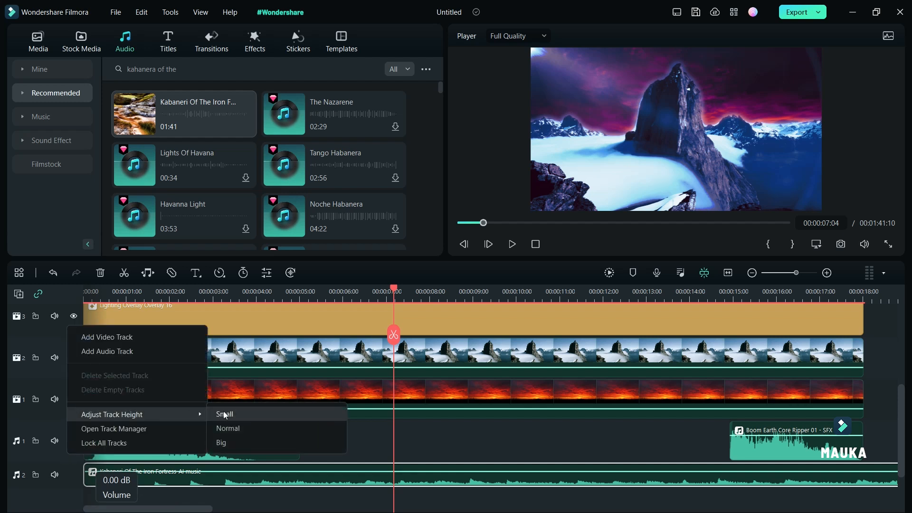
{"action": "left_click", "coordinate": [228, 414]}
{"action": "left_click_drag", "start_coordinate": [186, 505], "coordinate": [243, 505]}
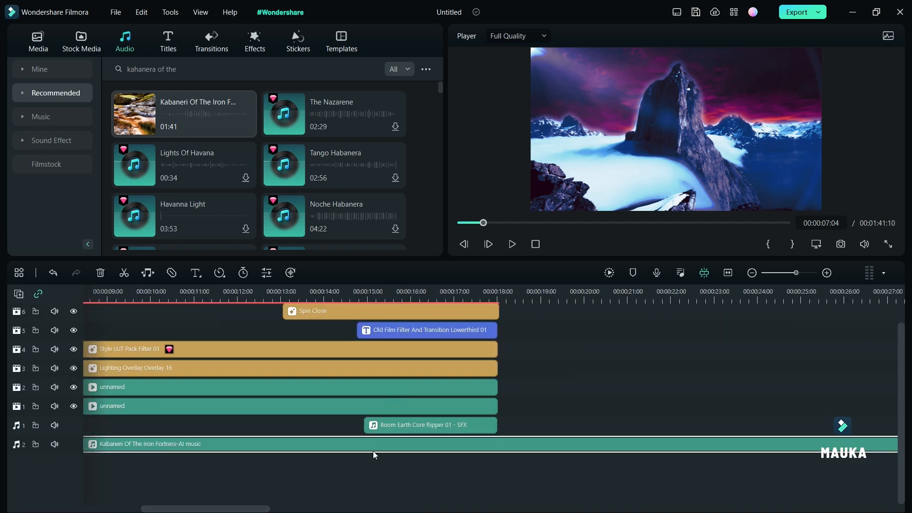
{"action": "left_click", "coordinate": [727, 273]}
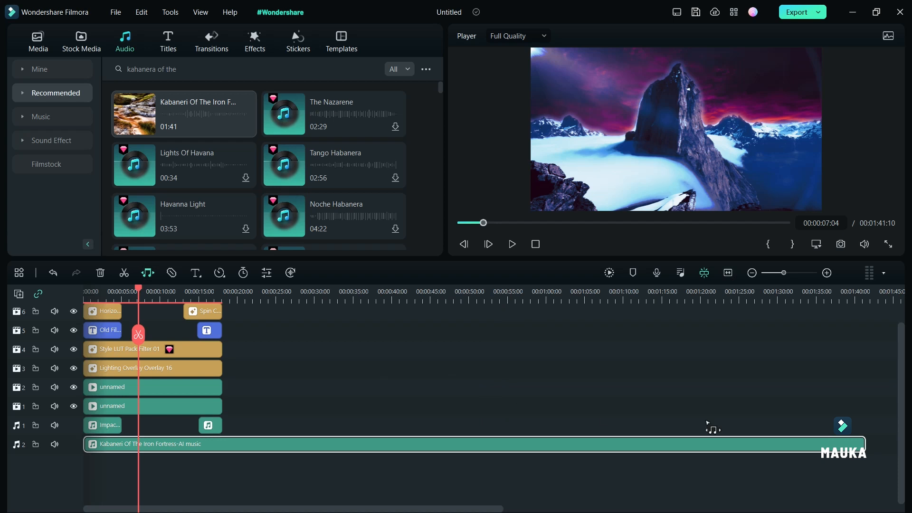
{"action": "left_click_drag", "start_coordinate": [863, 443], "coordinate": [221, 442]}
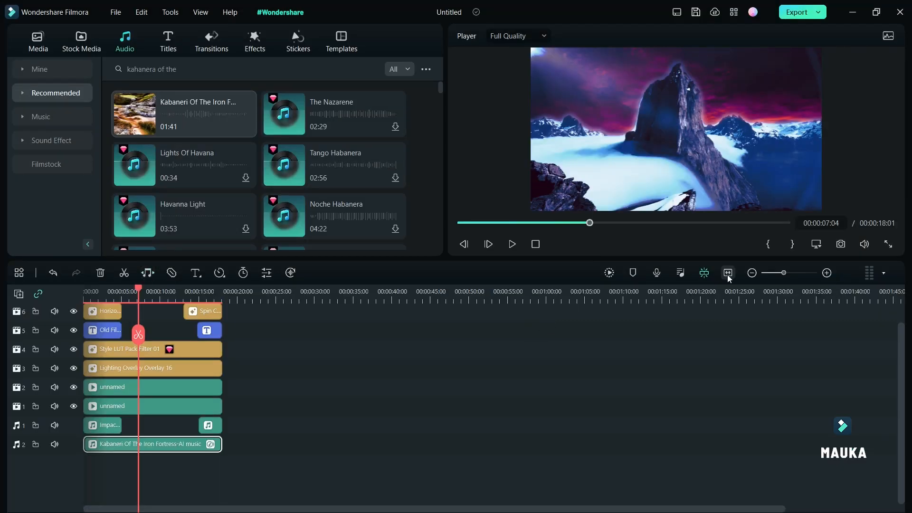
{"action": "left_click", "coordinate": [728, 274]}
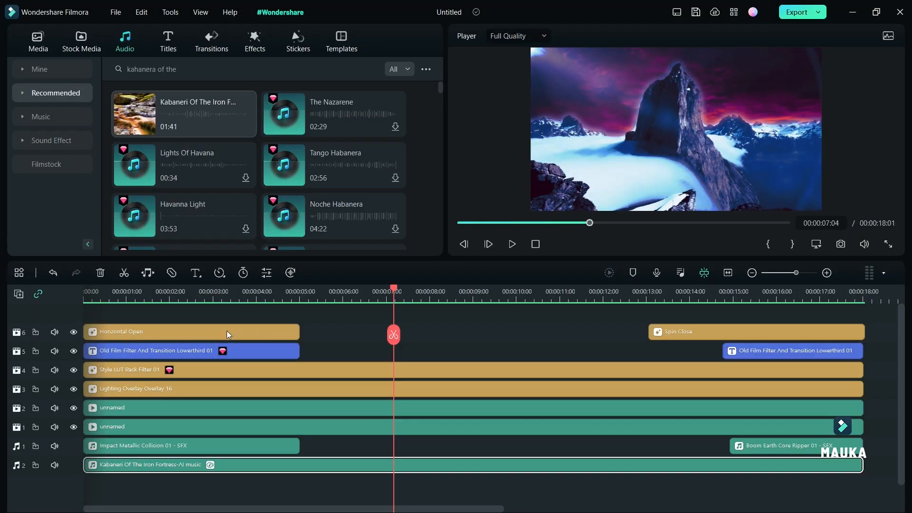
Move Horizontal Open and Spin Close up to track 7 and fill track 6 between the two titles with the IndieFilm LUT
{"action": "left_click_drag", "start_coordinate": [227, 332], "coordinate": [228, 312]}
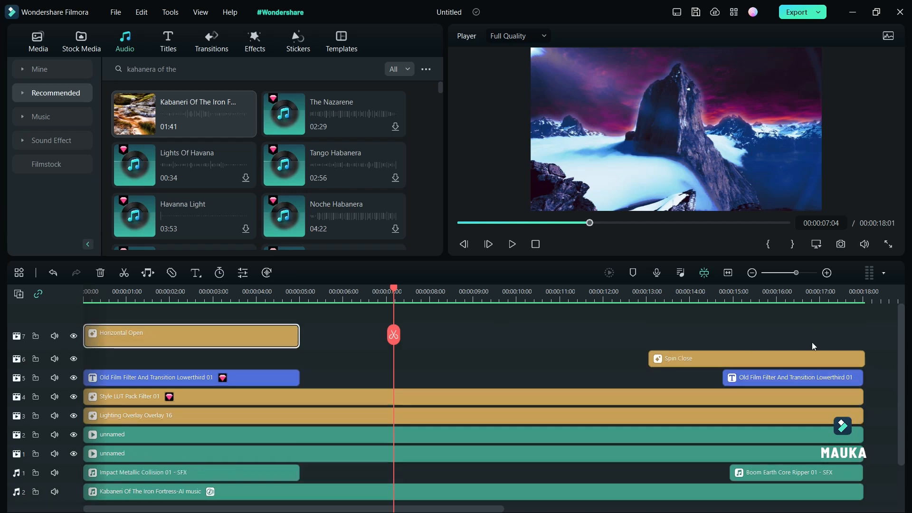
{"action": "left_click_drag", "start_coordinate": [805, 356], "coordinate": [804, 317]}
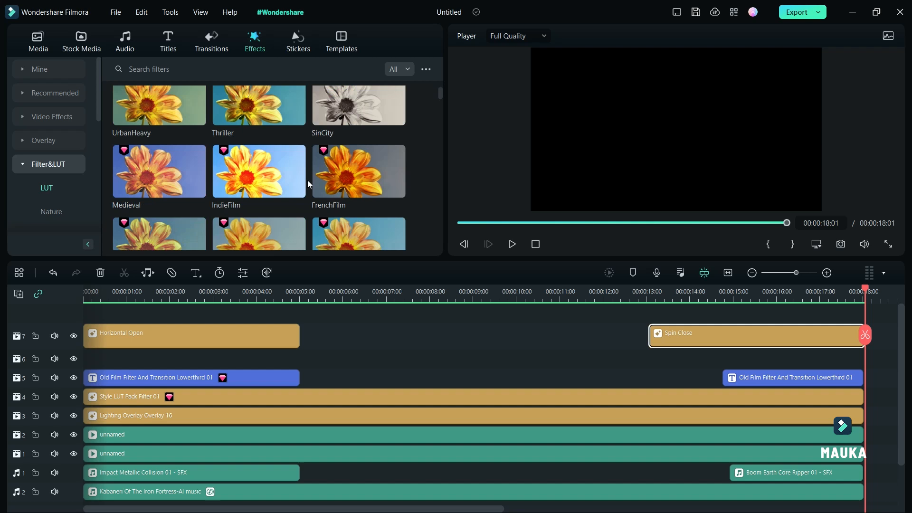
{"action": "left_click_drag", "start_coordinate": [239, 186], "coordinate": [328, 358]}
{"action": "left_click_drag", "start_coordinate": [327, 295], "coordinate": [469, 301]}
{"action": "left_click_drag", "start_coordinate": [515, 359], "coordinate": [722, 363]}
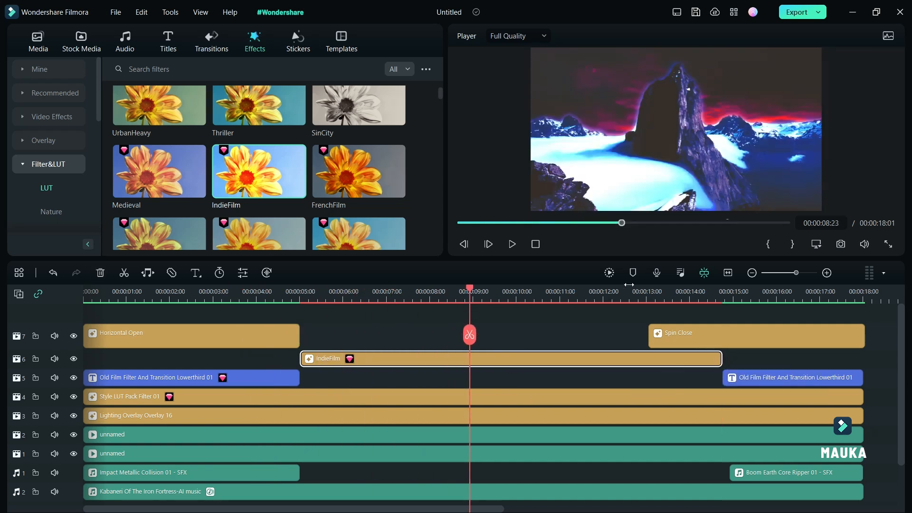
Render the timeline preview and export the video as a 1920x1080 MP4 named "sky replacement and dreamy mountian"
{"action": "left_click", "coordinate": [608, 273]}
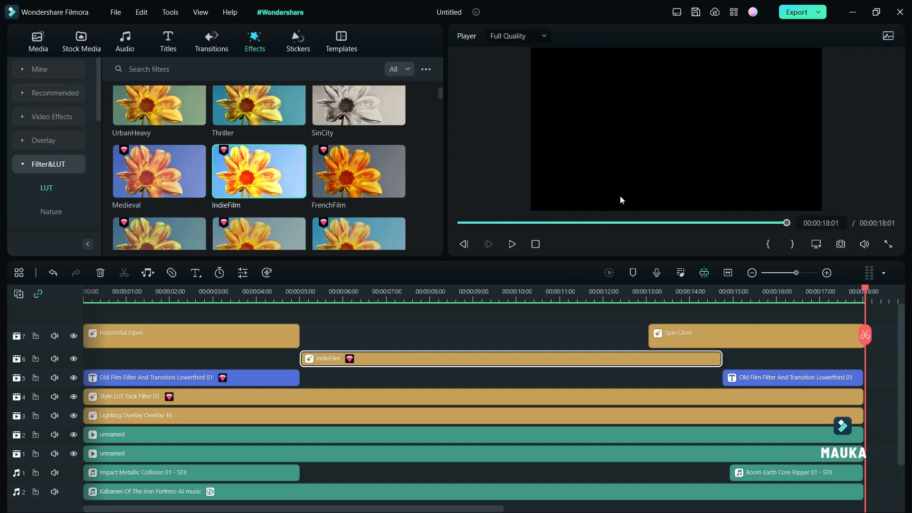
{"action": "left_click", "coordinate": [797, 12]}
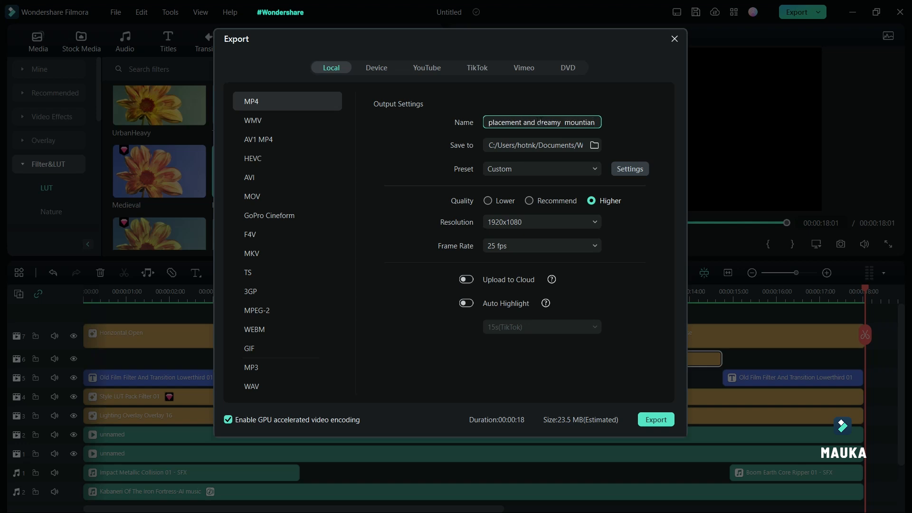
{"action": "left_click", "coordinate": [656, 424]}
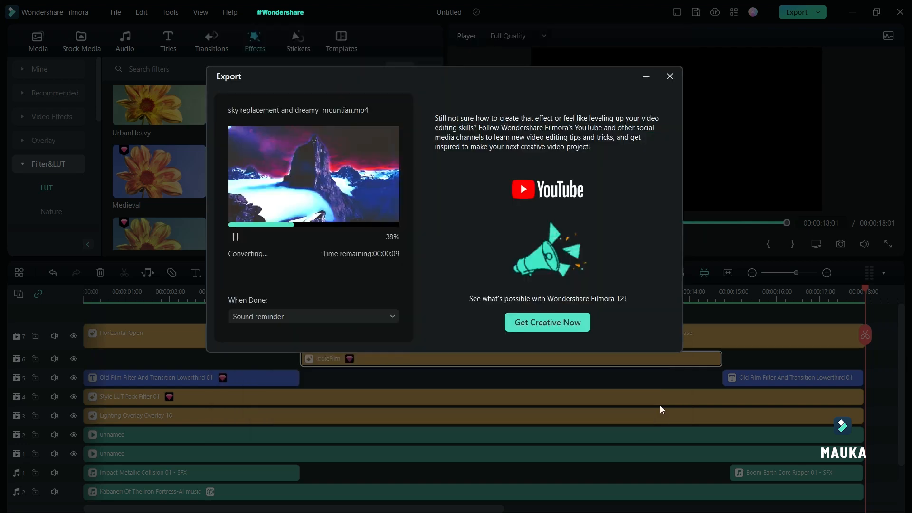